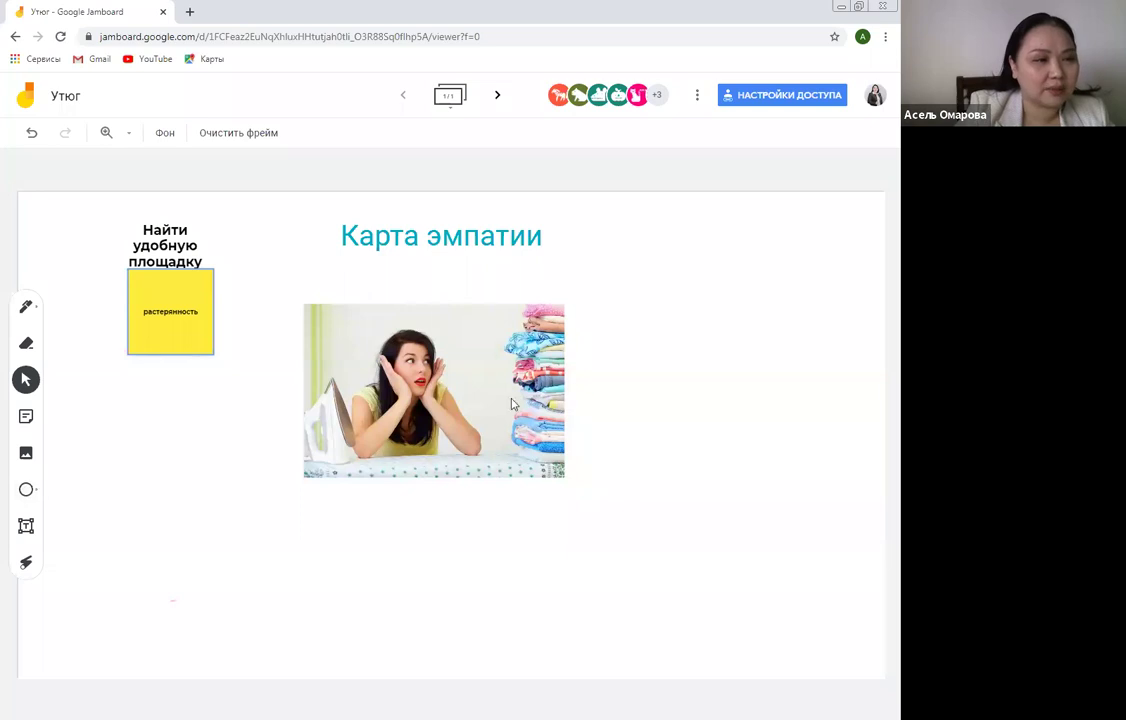
Add a colourless sticky note reading "настроить жар утюга" and place it below the yellow "растерянность" note.
{"action": "left_click", "coordinate": [147, 250]}
{"action": "left_click", "coordinate": [298, 291]}
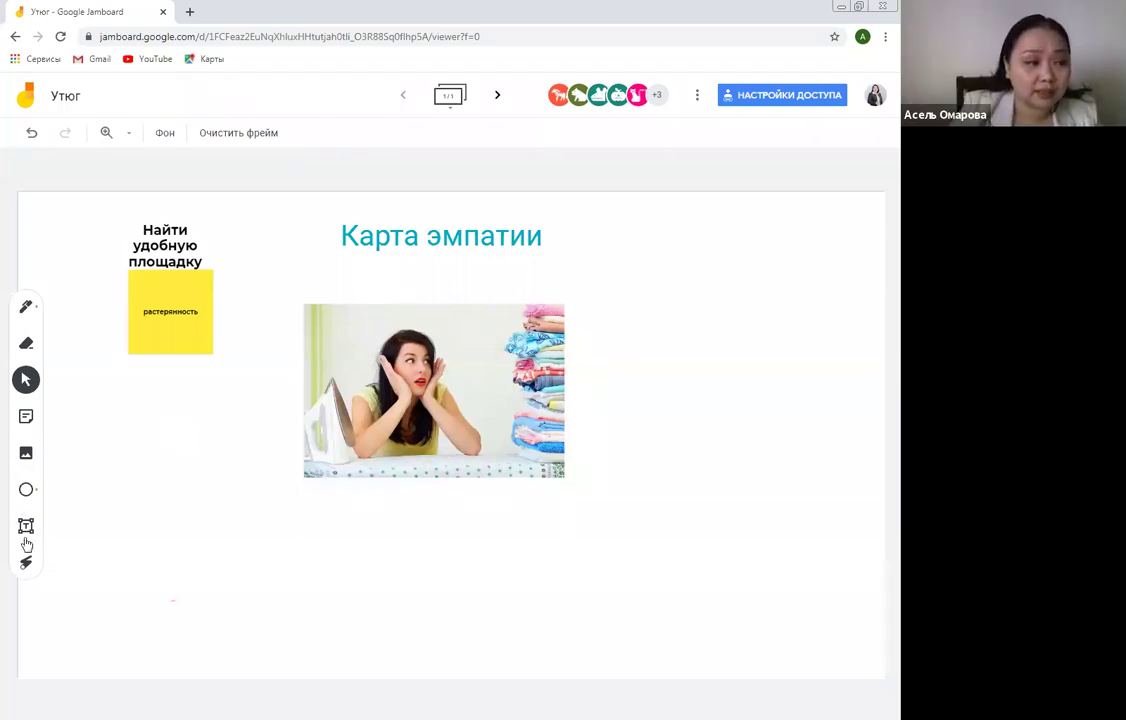
{"action": "left_click", "coordinate": [26, 422]}
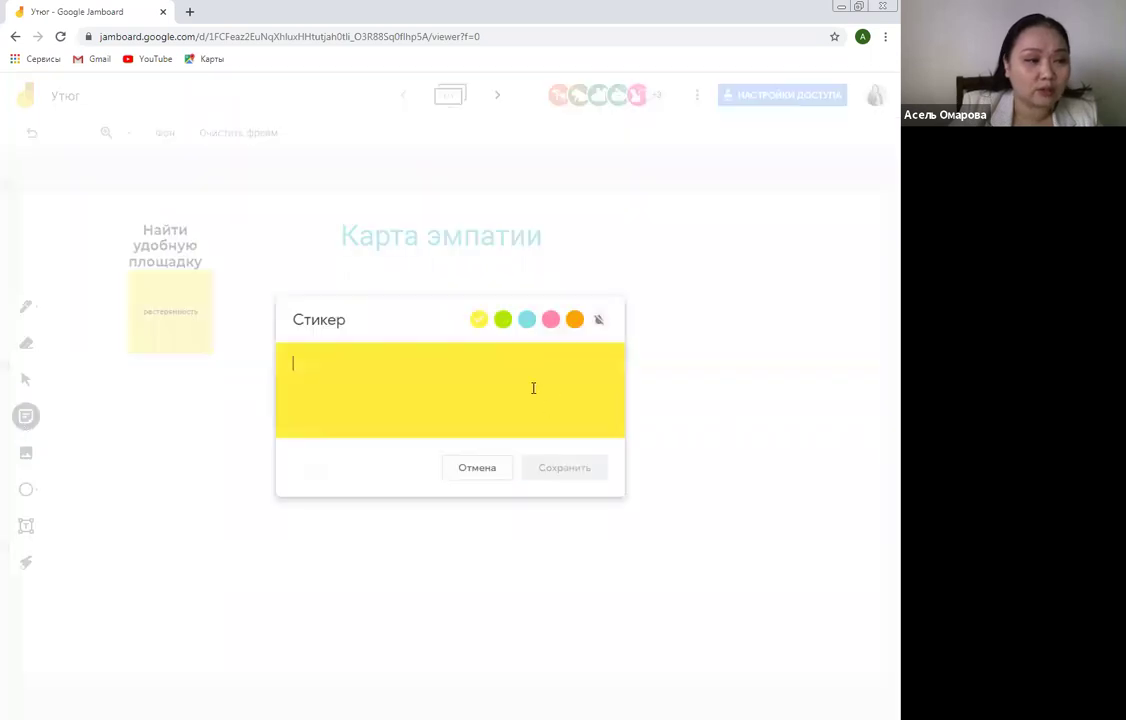
{"action": "left_click", "coordinate": [601, 320]}
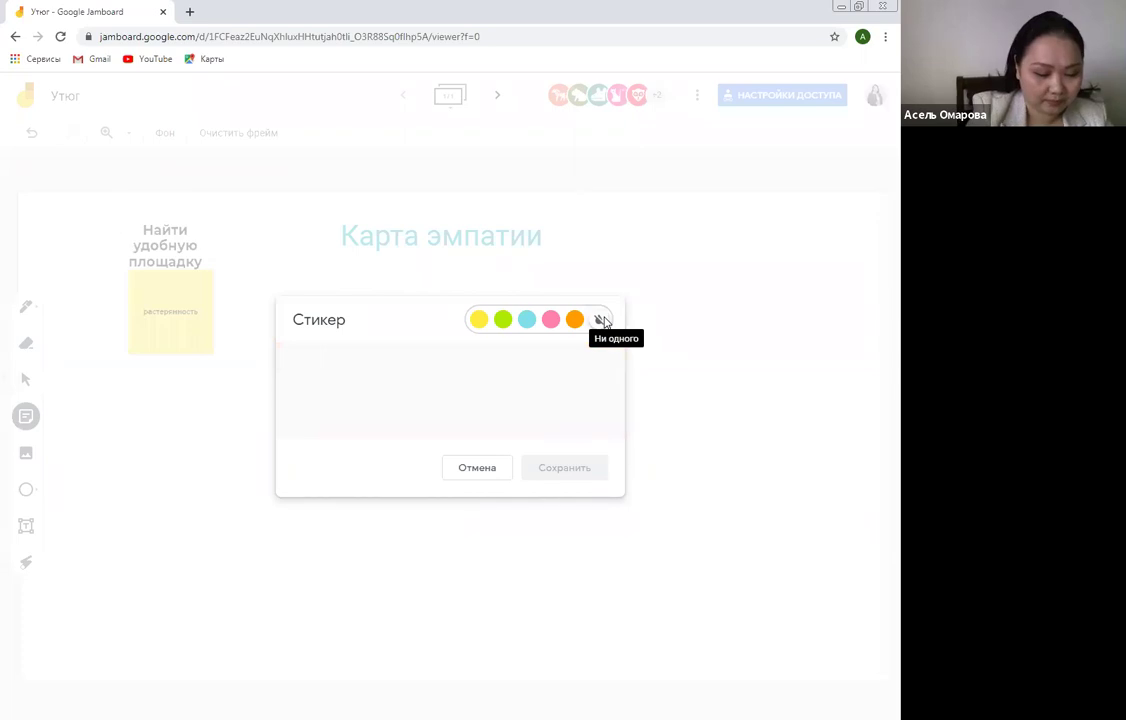
{"action": "left_click", "coordinate": [387, 382]}
{"action": "type", "text": "насто"}
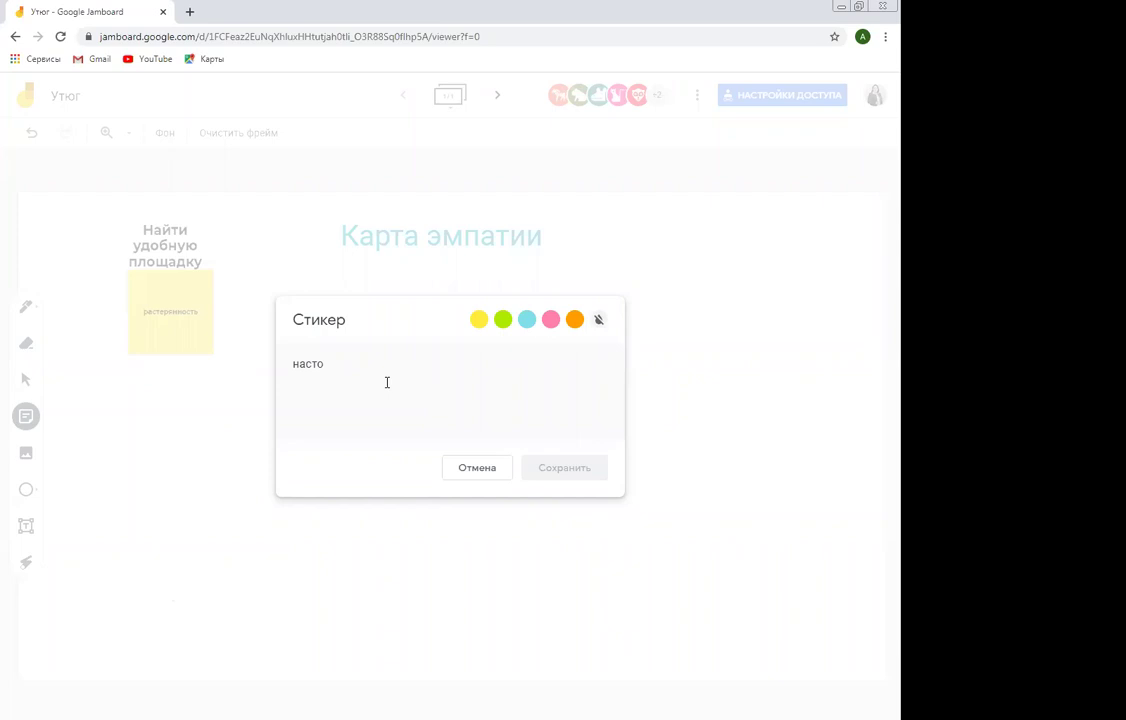
{"action": "key", "text": "BackSpace"}
{"action": "type", "text": "роить"}
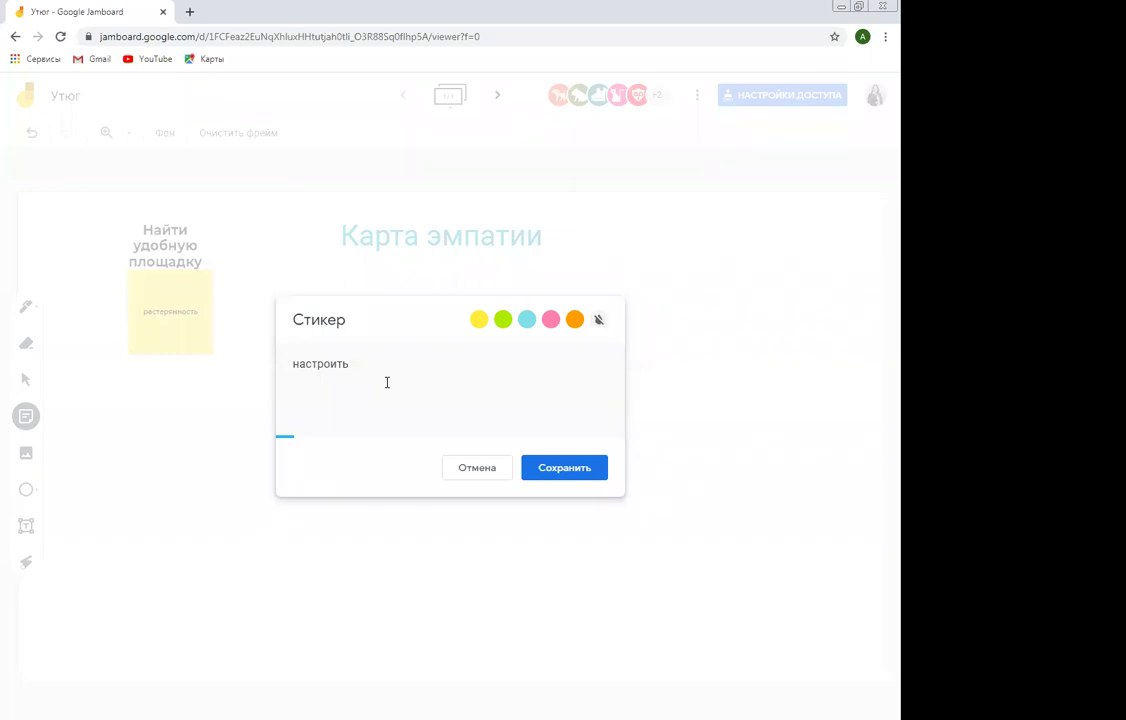
{"action": "type", "text": "жар "}
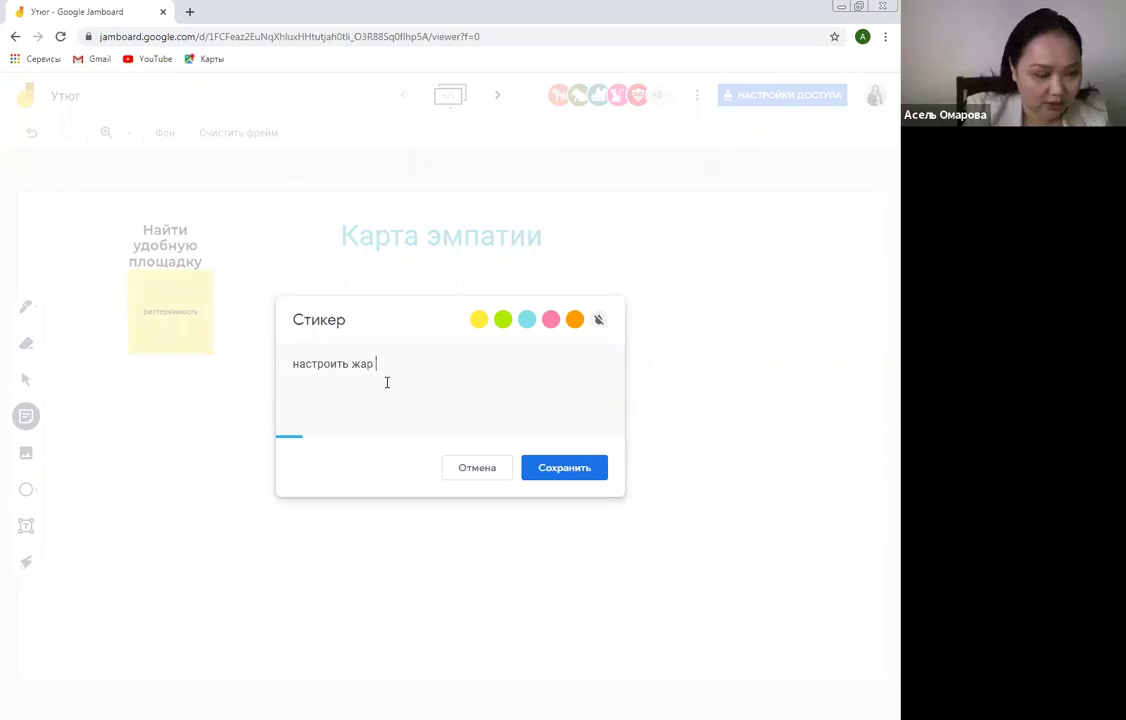
{"action": "type", "text": "утюга"}
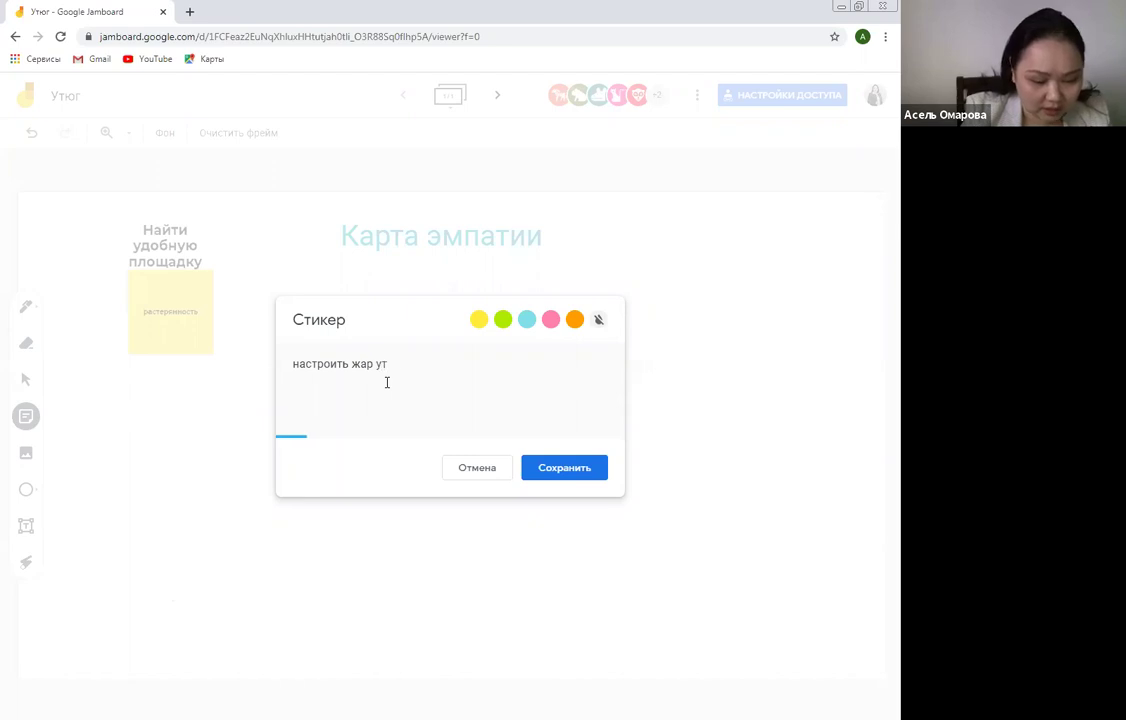
{"action": "left_click", "coordinate": [574, 476]}
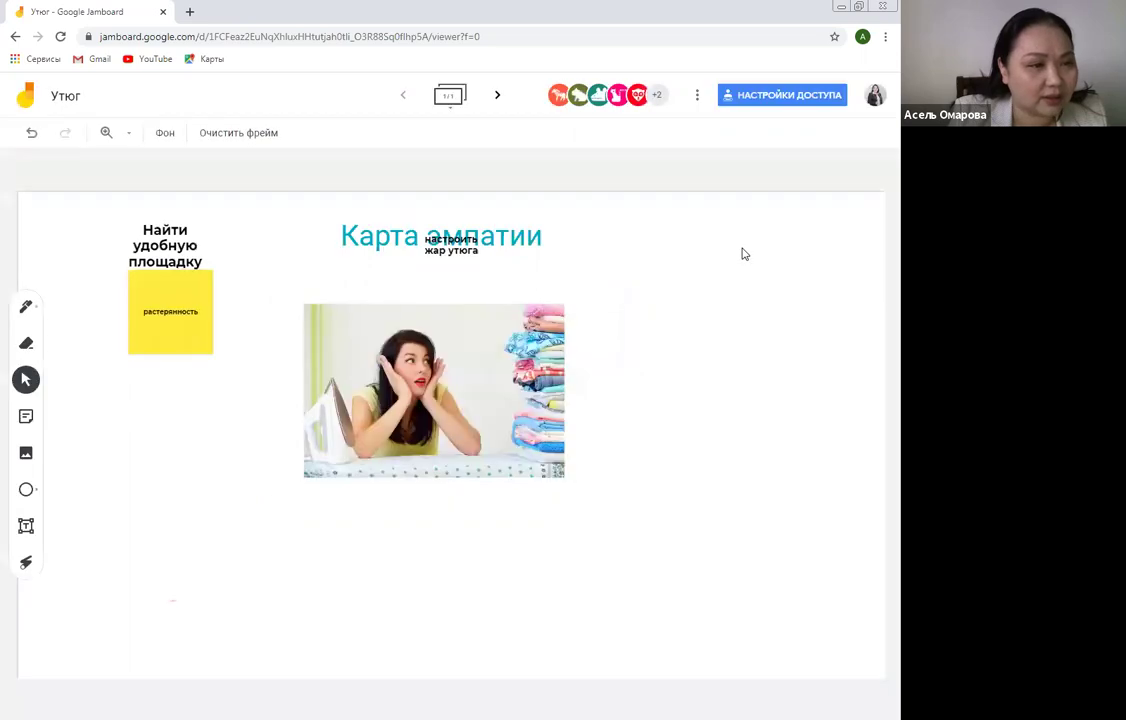
{"action": "left_click_drag", "start_coordinate": [440, 245], "coordinate": [155, 418]}
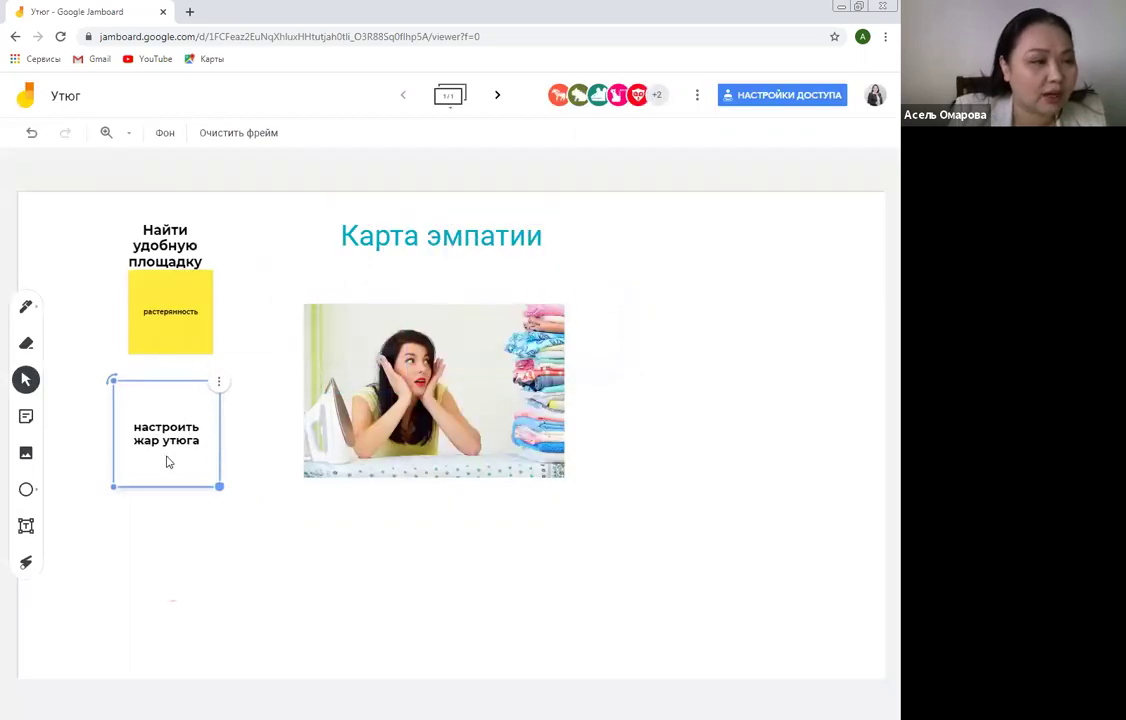
Create a yellow sticky note with the text "настороженность, обеспокоенность".
{"action": "left_click", "coordinate": [26, 416]}
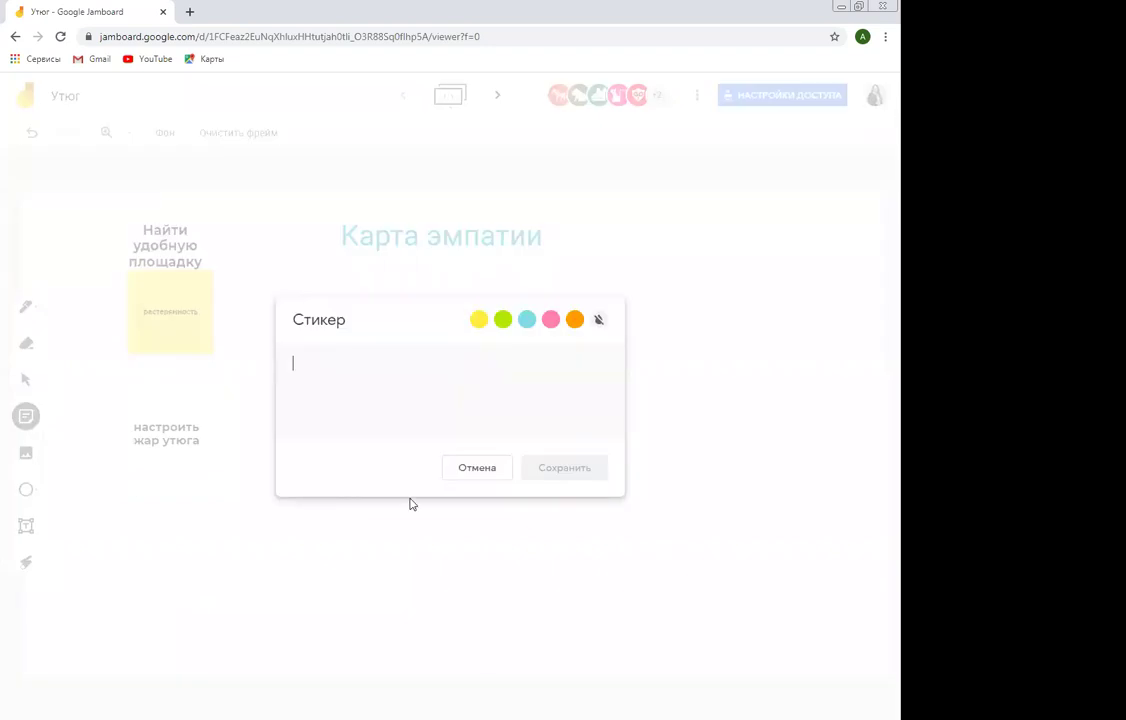
{"action": "left_click", "coordinate": [480, 320]}
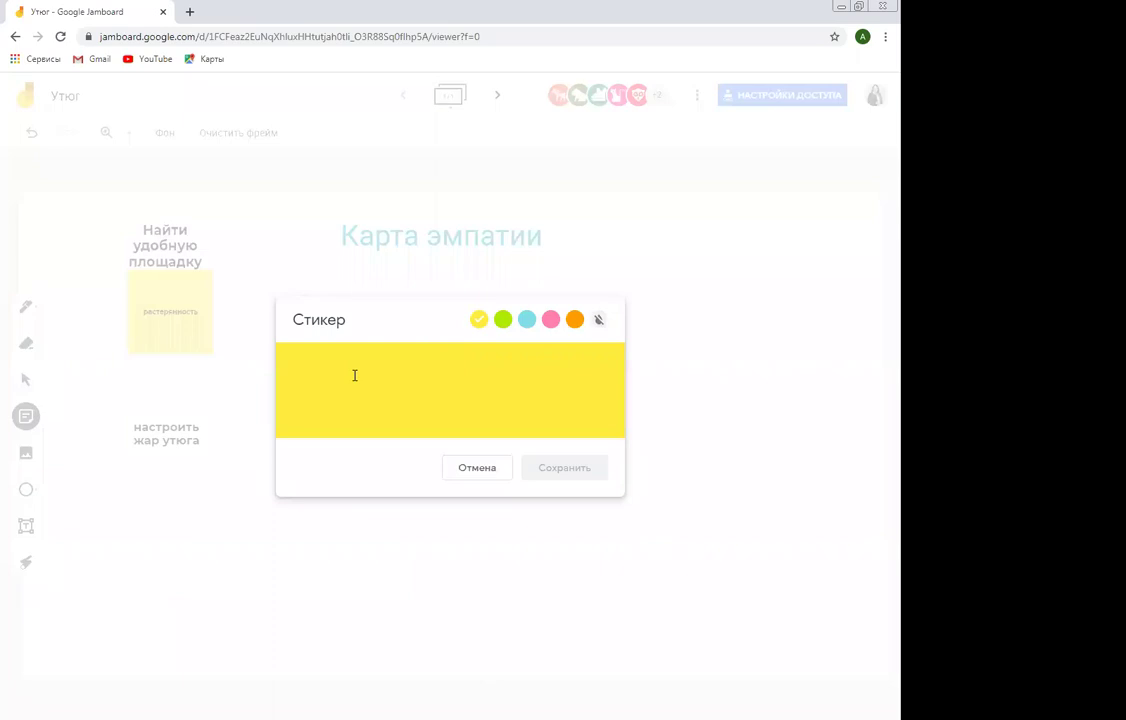
{"action": "type", "text": "настро"}
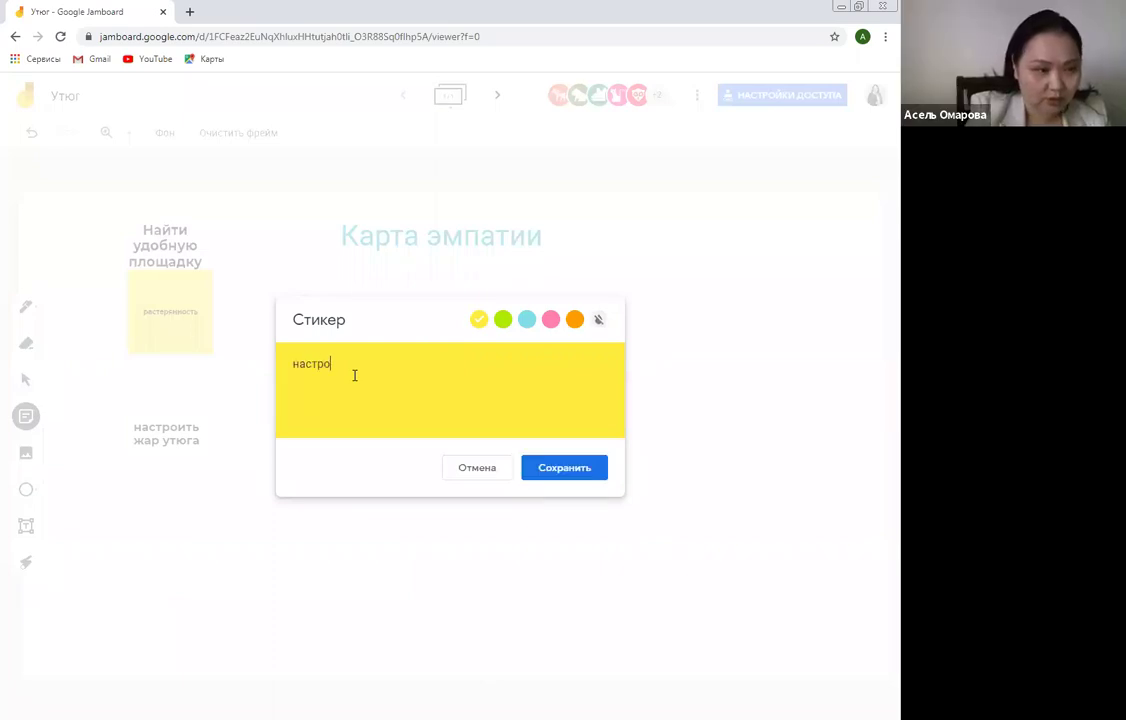
{"action": "key", "text": "BackSpace"}
{"action": "key", "text": "BackSpace"}
{"action": "key", "text": "BackSpace"}
{"action": "type", "text": "торож"}
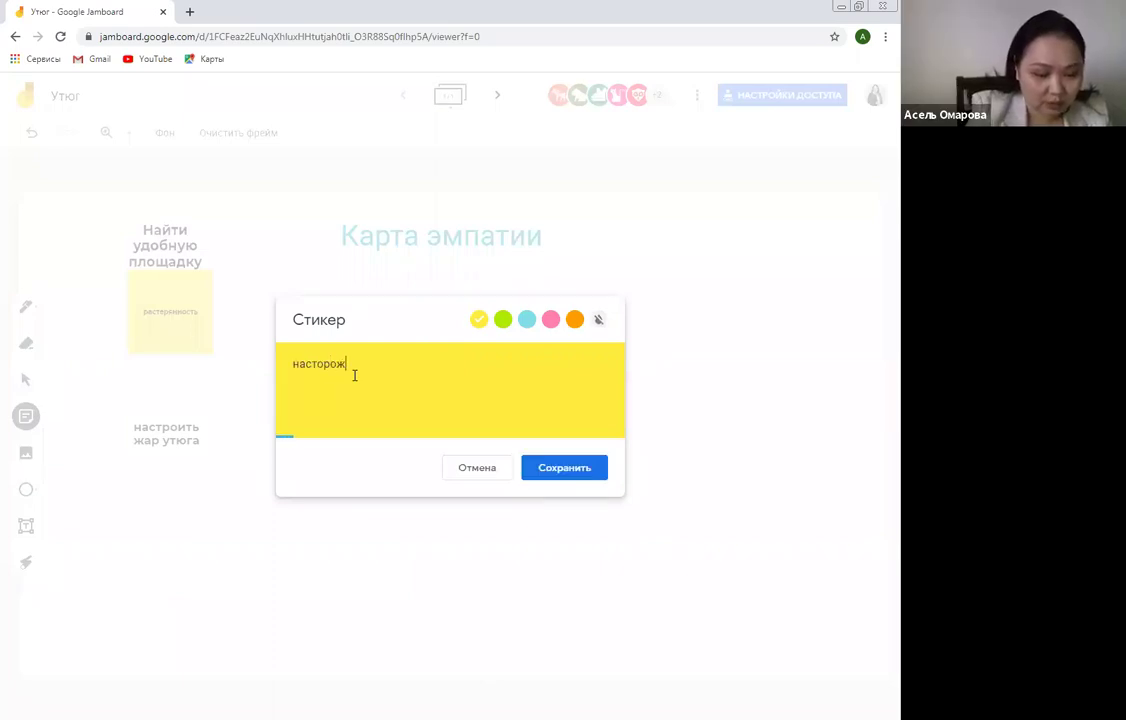
{"action": "type", "text": "енность"}
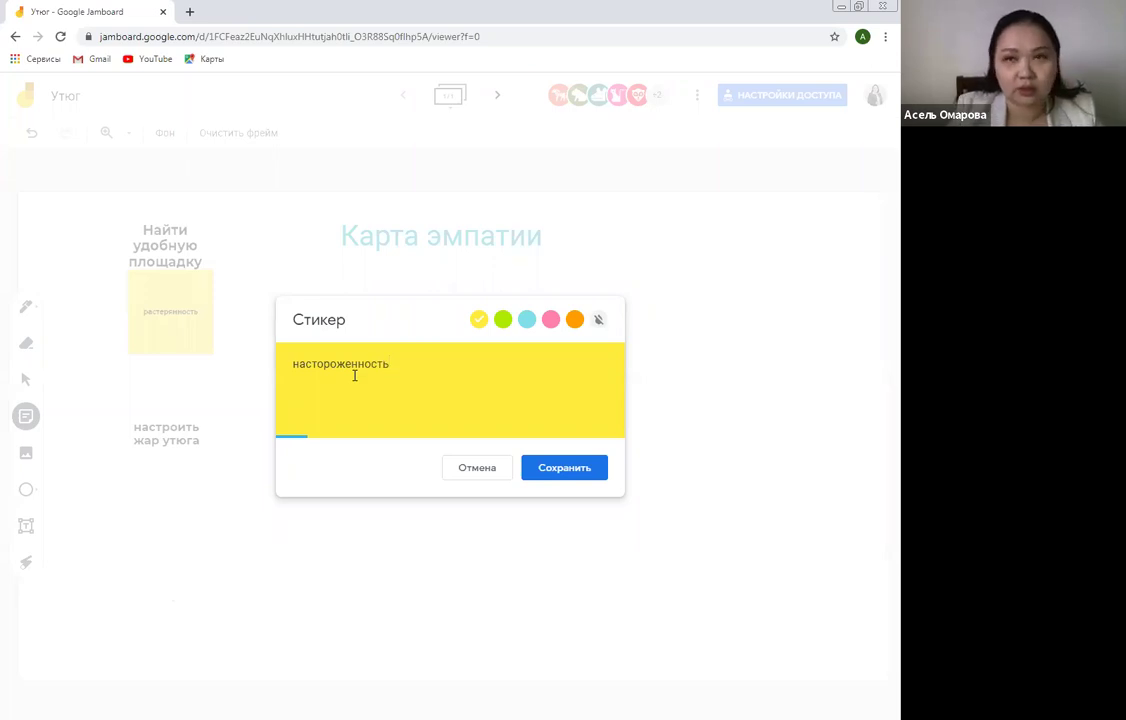
{"action": "type", "text": ", обесп"}
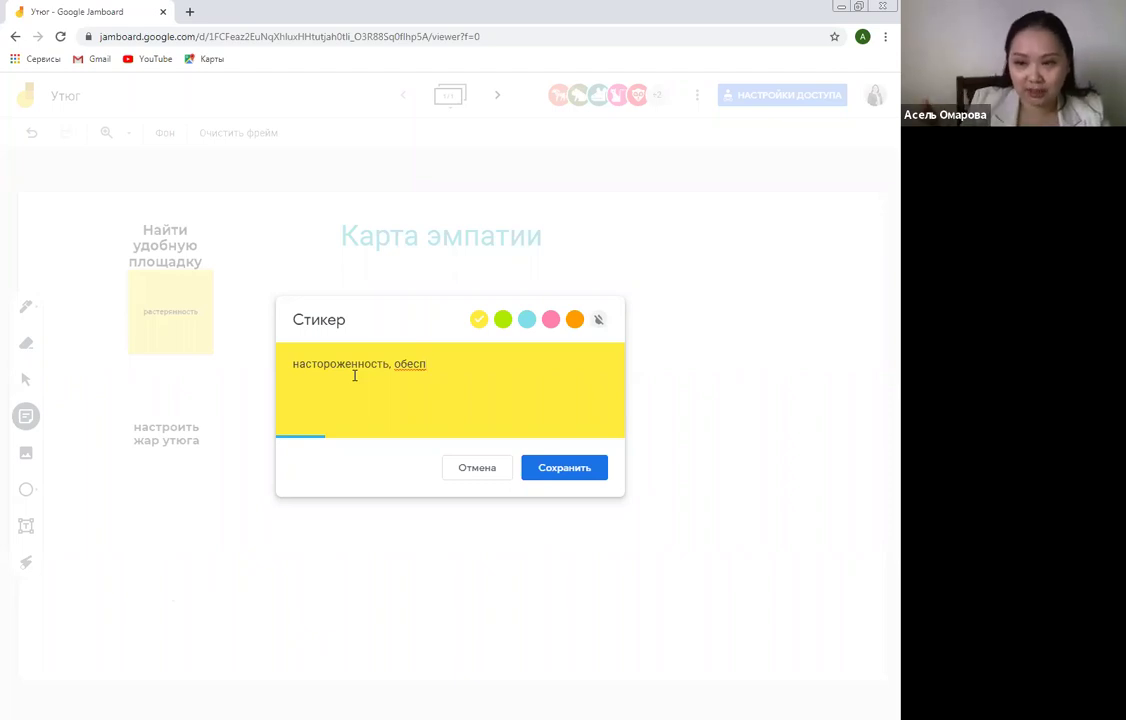
{"action": "type", "text": "окоенность"}
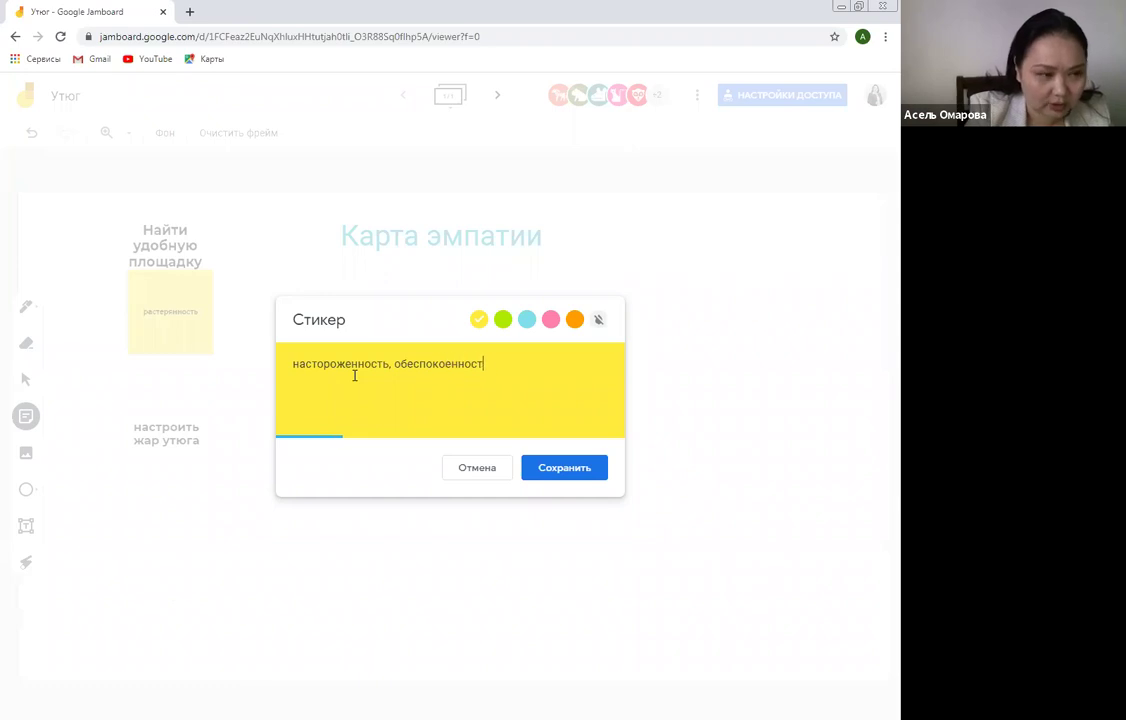
{"action": "left_click", "coordinate": [600, 466]}
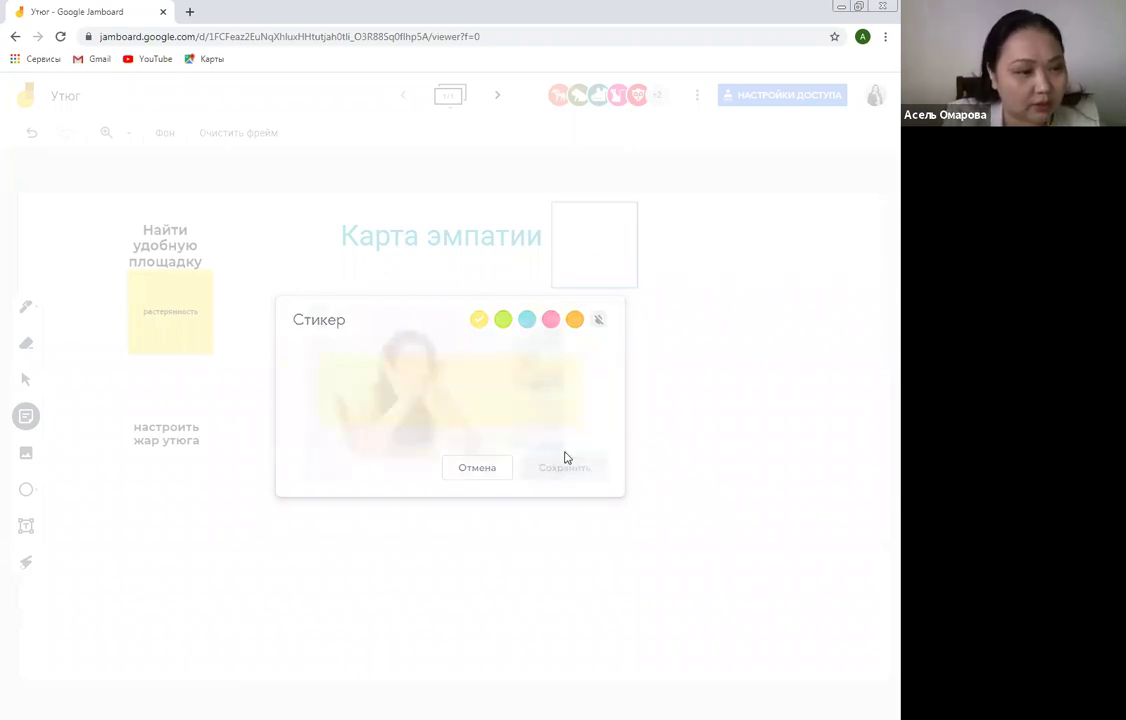
Place the "настороженность, обеспокоенность" note directly under the "настроить жар утюга" heading and enlarge it slightly.
{"action": "left_click_drag", "start_coordinate": [575, 230], "coordinate": [159, 482]}
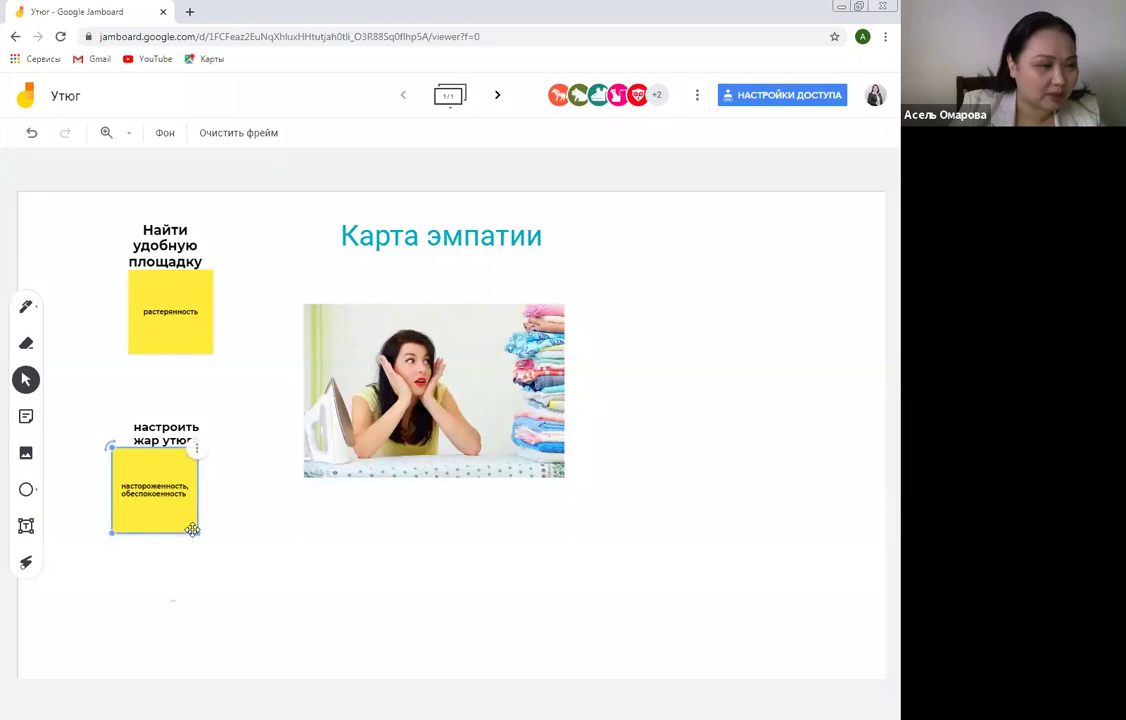
{"action": "left_click_drag", "start_coordinate": [189, 528], "coordinate": [177, 502]}
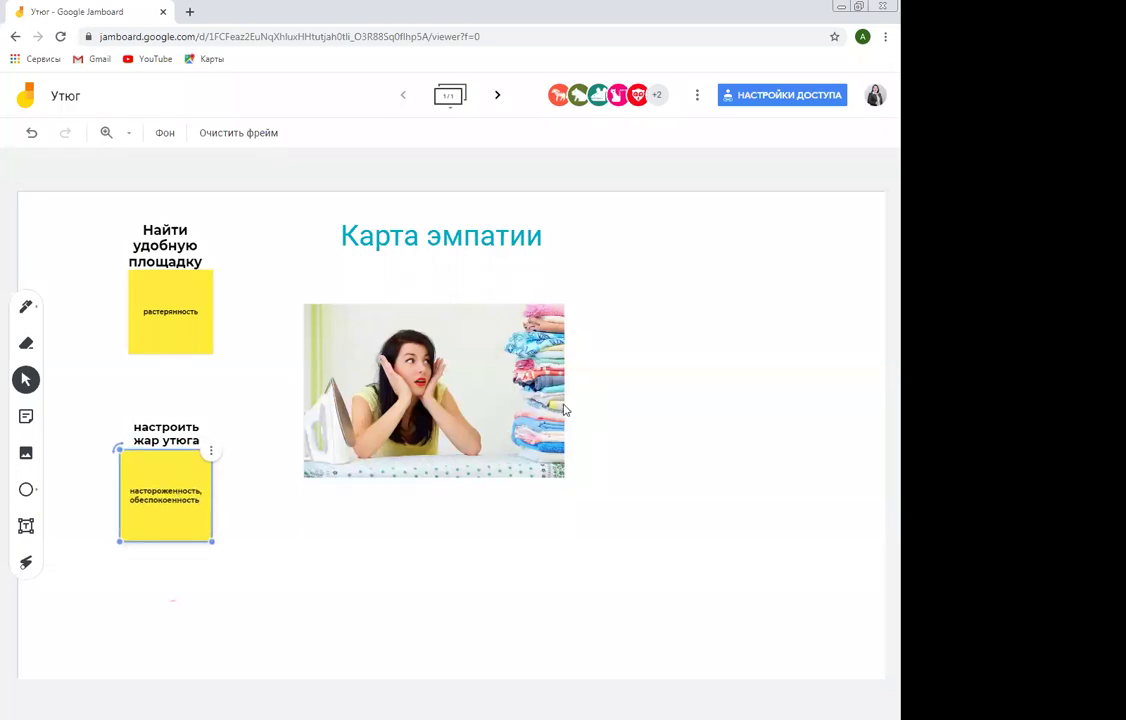
{"action": "left_click", "coordinate": [720, 241]}
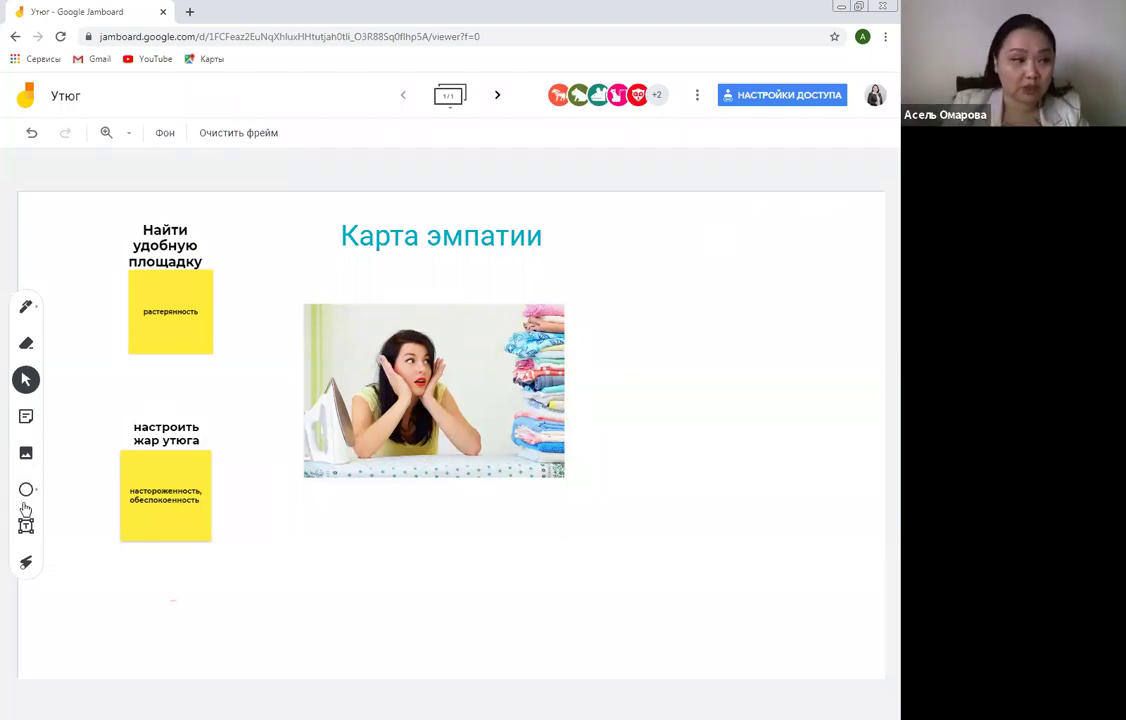
Create a colourless sticky note with the text "манипуляции с марлей".
{"action": "left_click", "coordinate": [26, 416]}
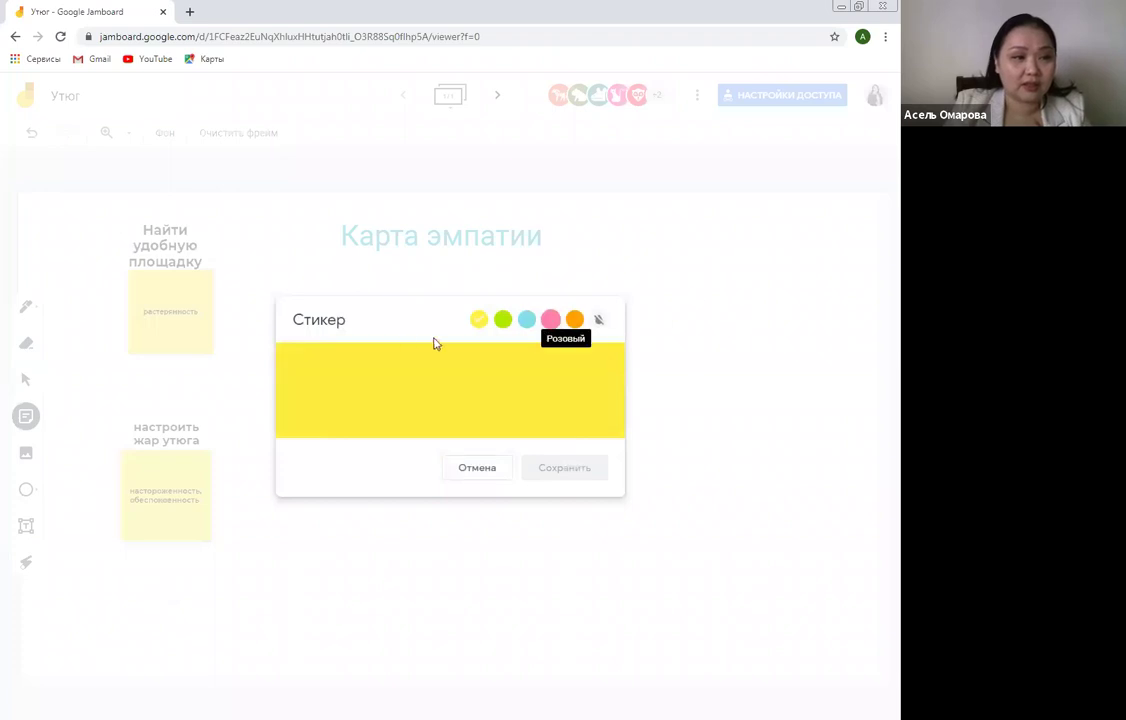
{"action": "left_click", "coordinate": [598, 320]}
{"action": "left_click", "coordinate": [382, 368]}
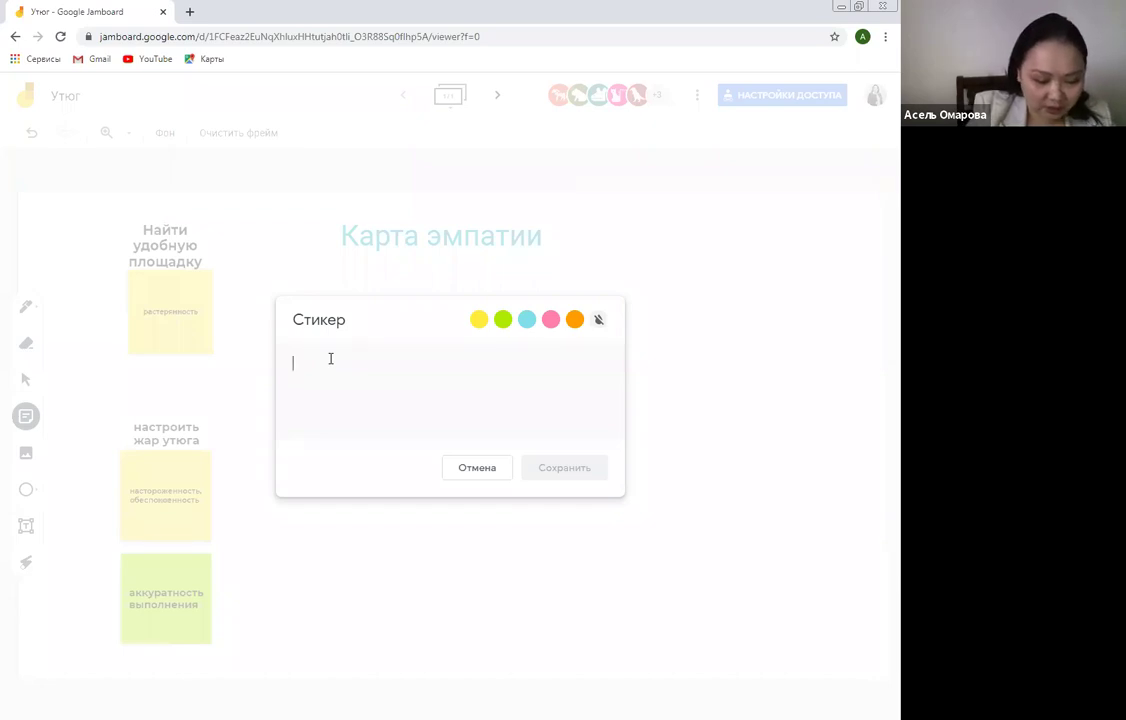
{"action": "type", "text": "манипуляции "}
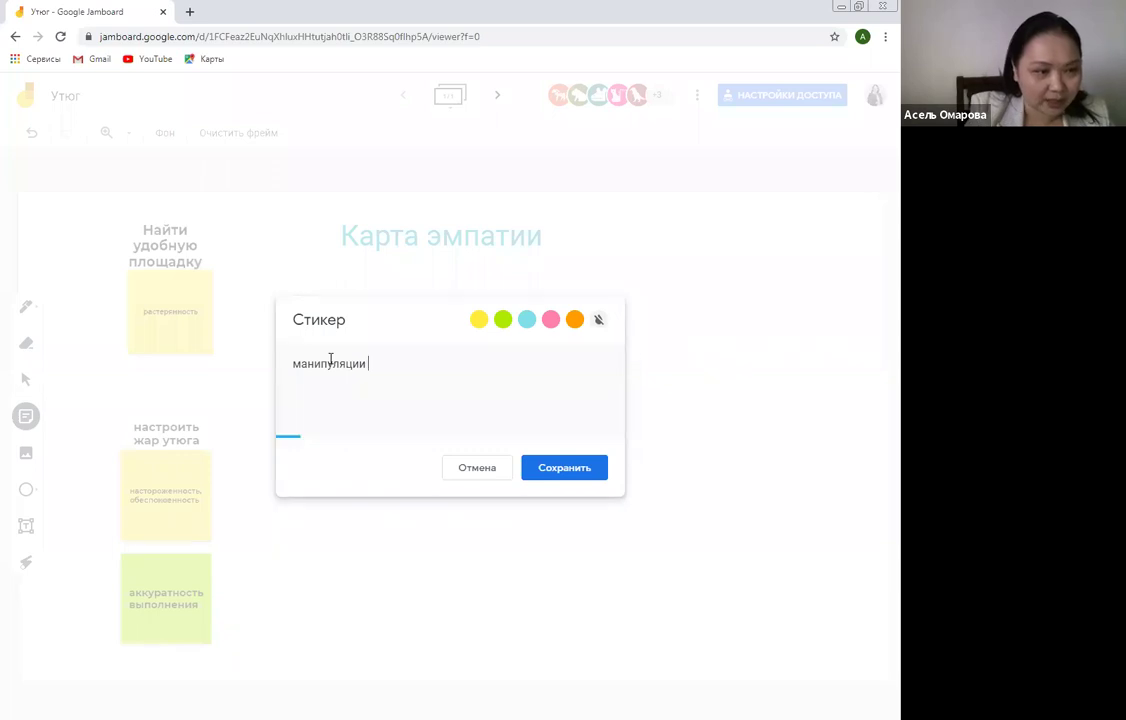
{"action": "type", "text": "с марлей"}
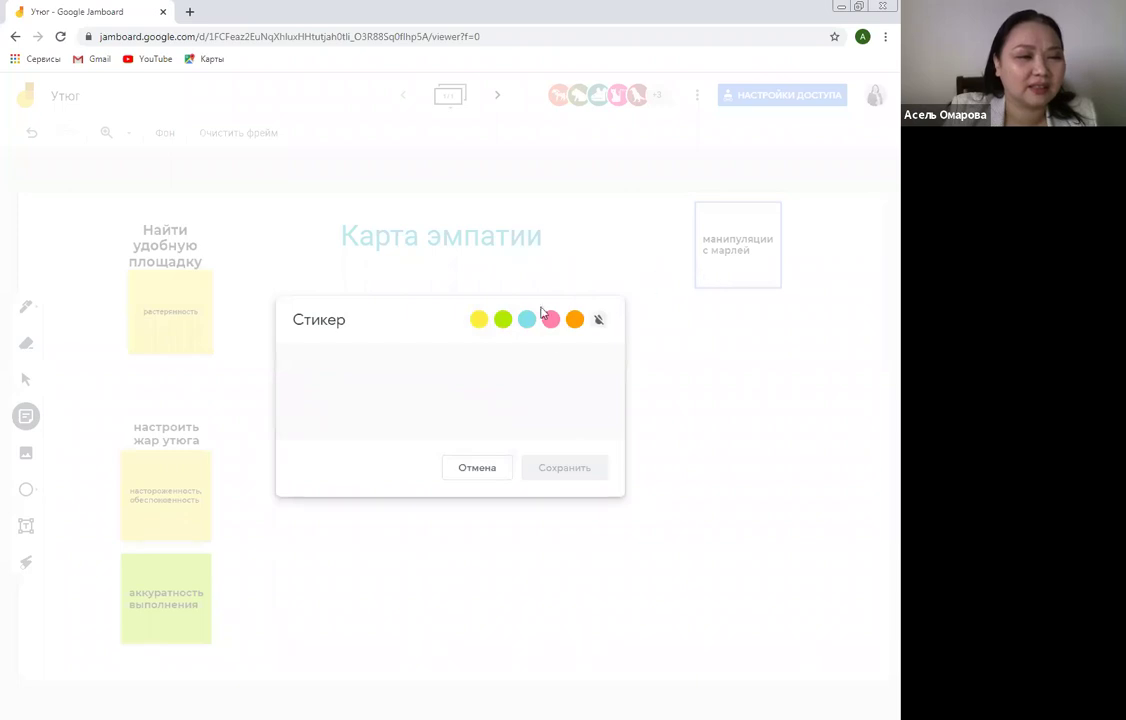
Create a yellow sticky note with the text "раздражение".
{"action": "left_click", "coordinate": [479, 319]}
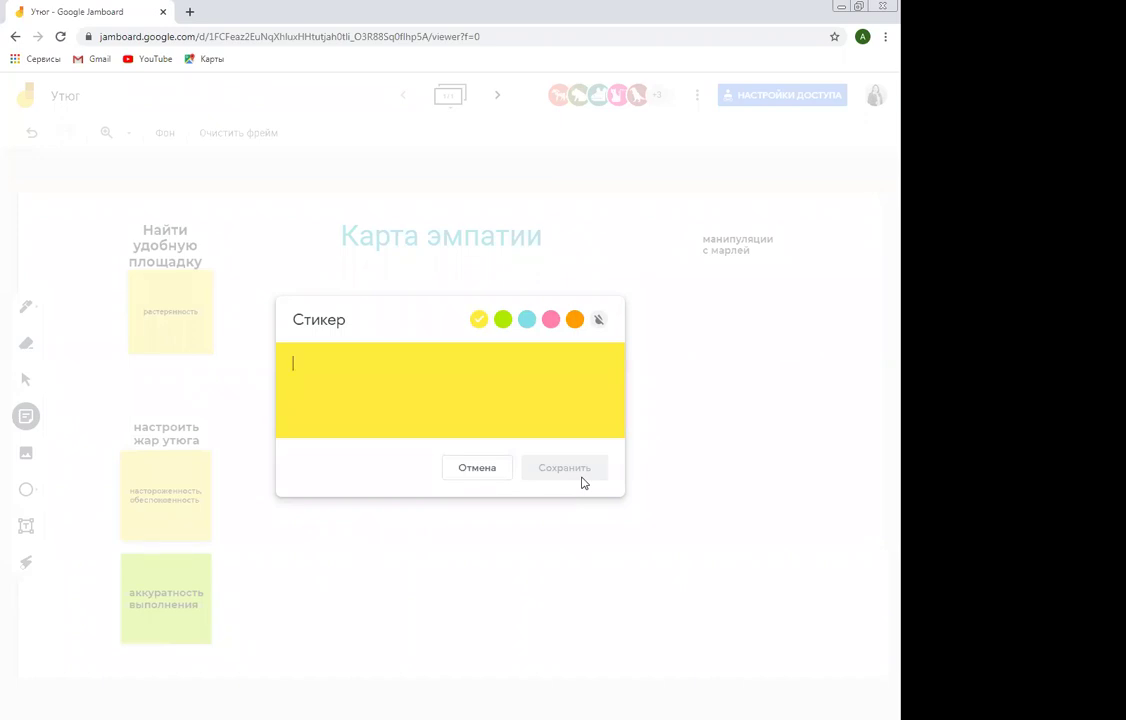
{"action": "type", "text": "разд"}
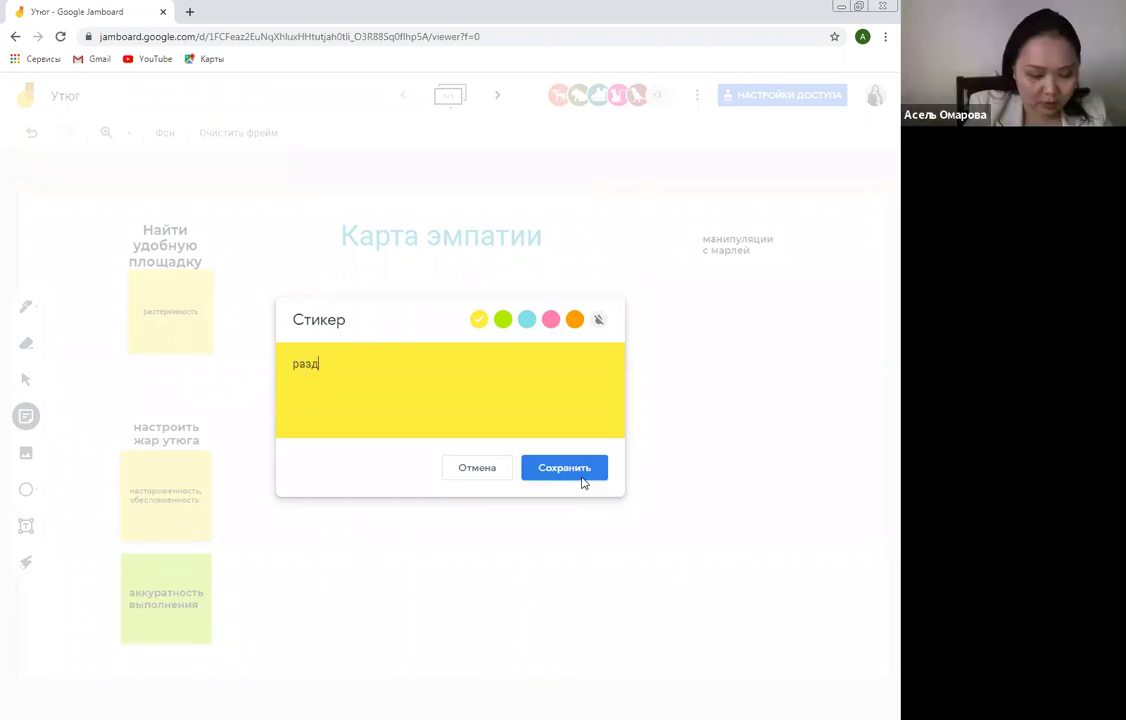
{"action": "type", "text": "раженние"}
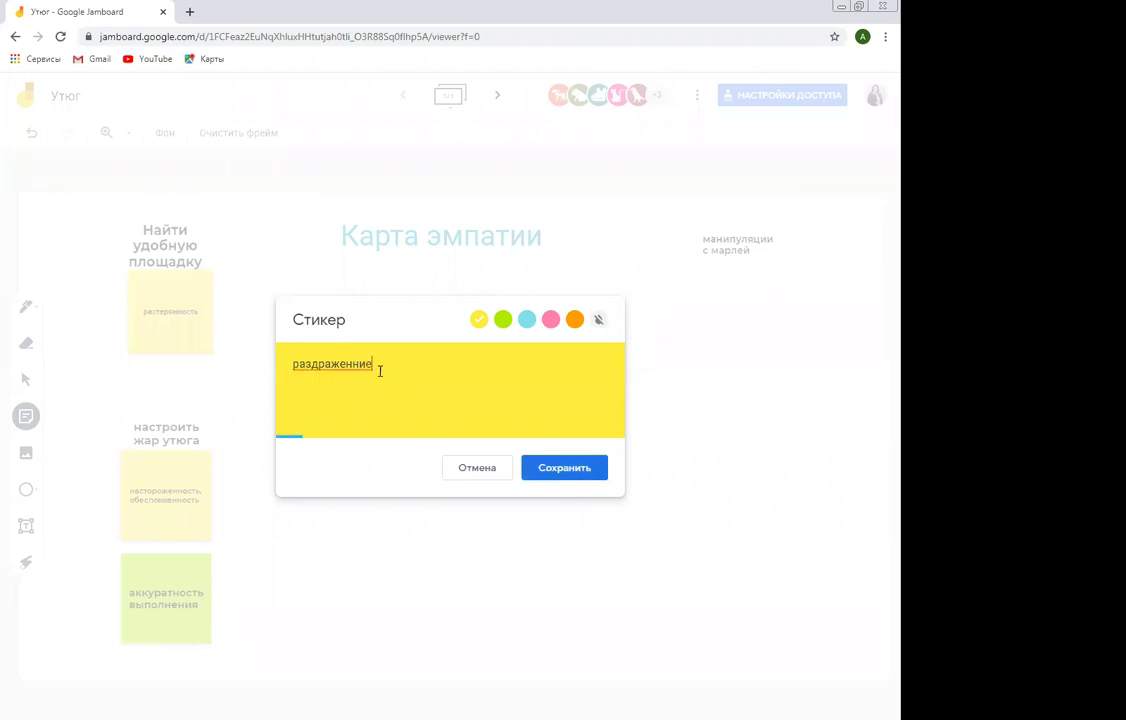
{"action": "key", "text": "Left"}
{"action": "key", "text": "Left"}
{"action": "key", "text": "BackSpace"}
{"action": "left_click", "coordinate": [593, 479]}
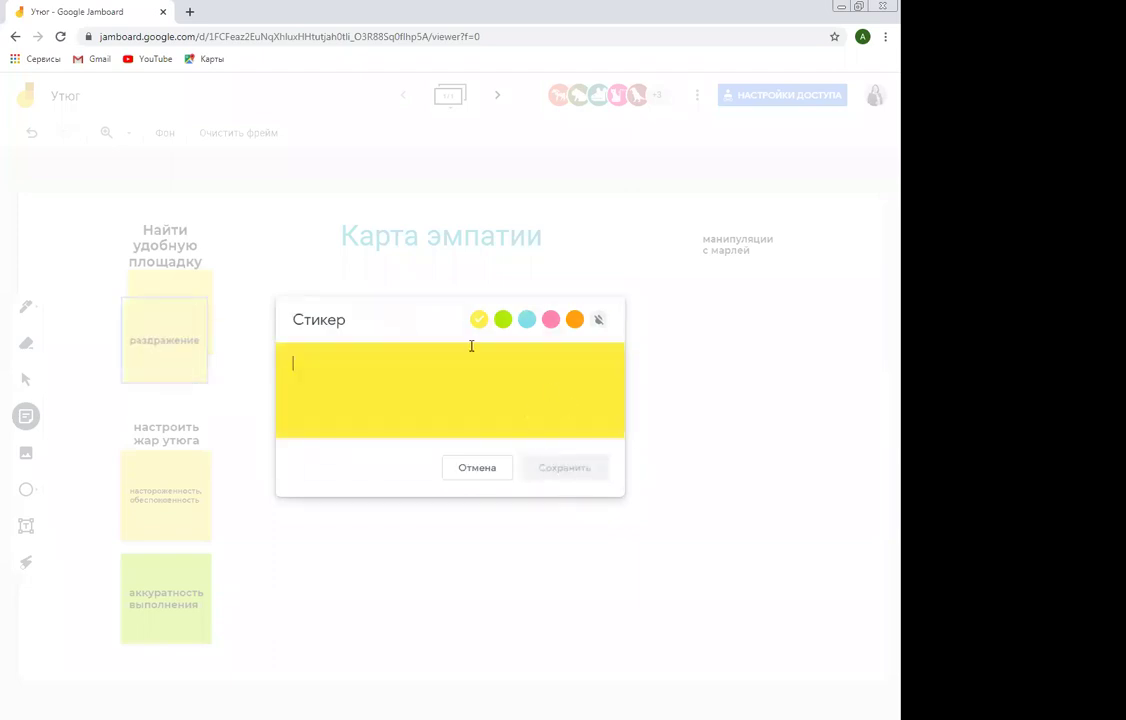
Place the yellow "раздражение" note under the "манипуляции с марлей" heading and the orange "волнение" note beneath it.
{"action": "left_click_drag", "start_coordinate": [170, 347], "coordinate": [746, 306]}
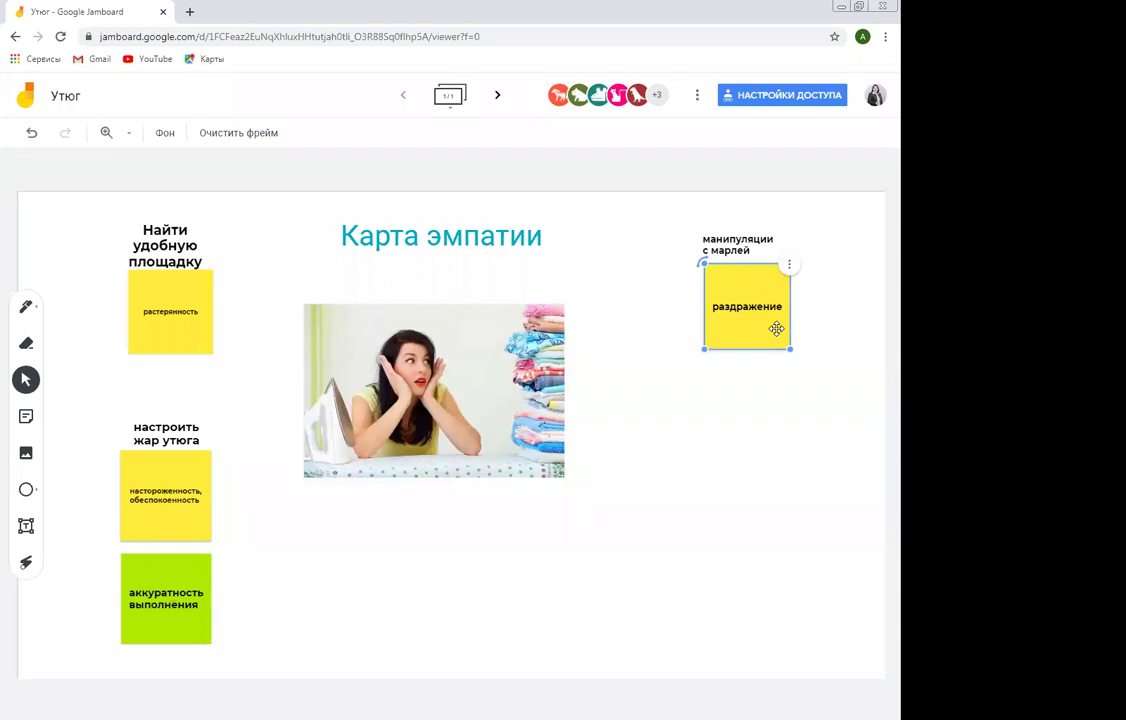
{"action": "left_click", "coordinate": [799, 396]}
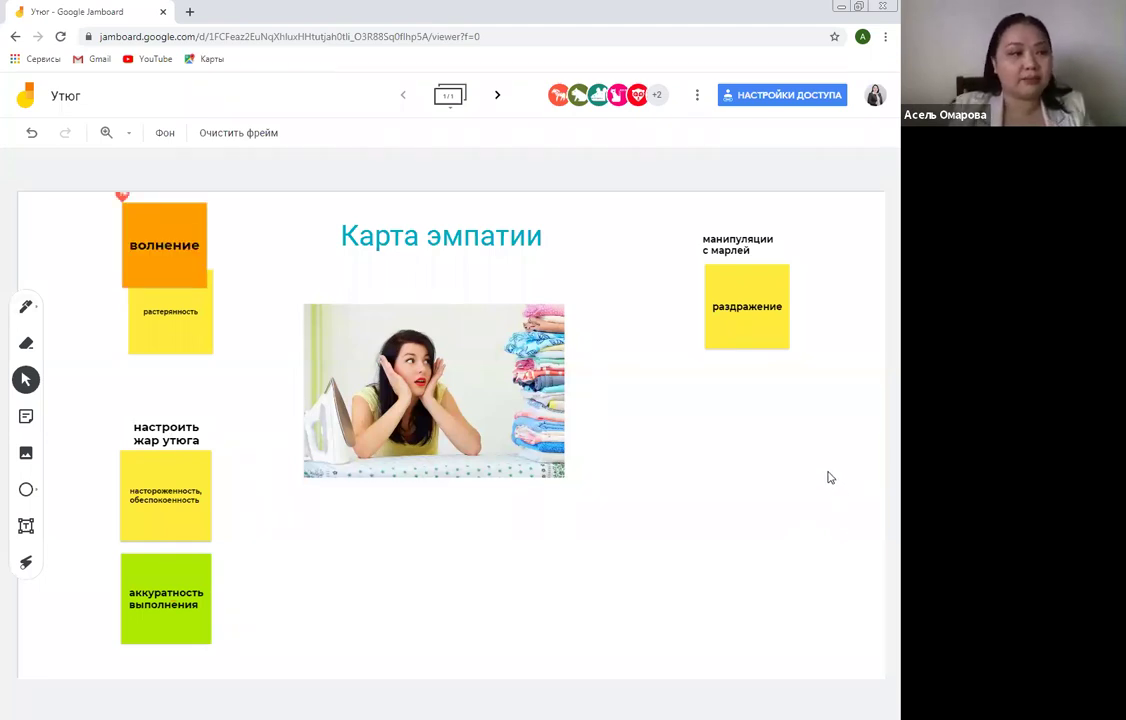
{"action": "left_click_drag", "start_coordinate": [162, 235], "coordinate": [751, 346]}
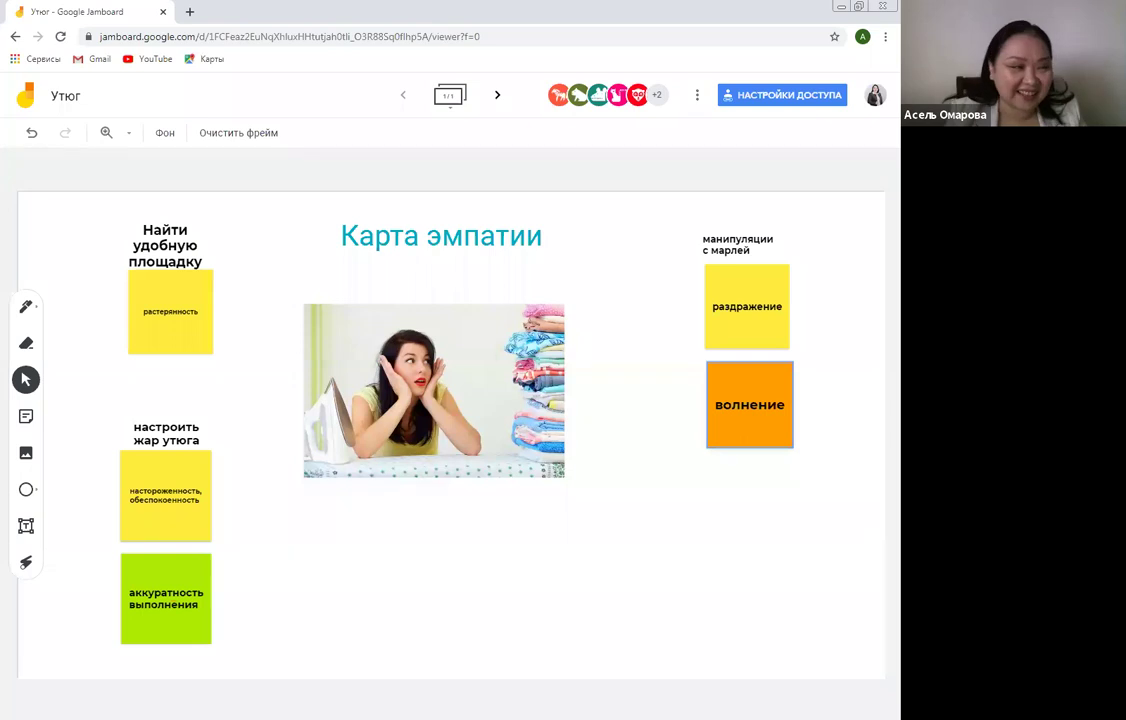
Create a colourless sticky note with the text "разглаживание стрелок".
{"action": "left_click", "coordinate": [26, 416]}
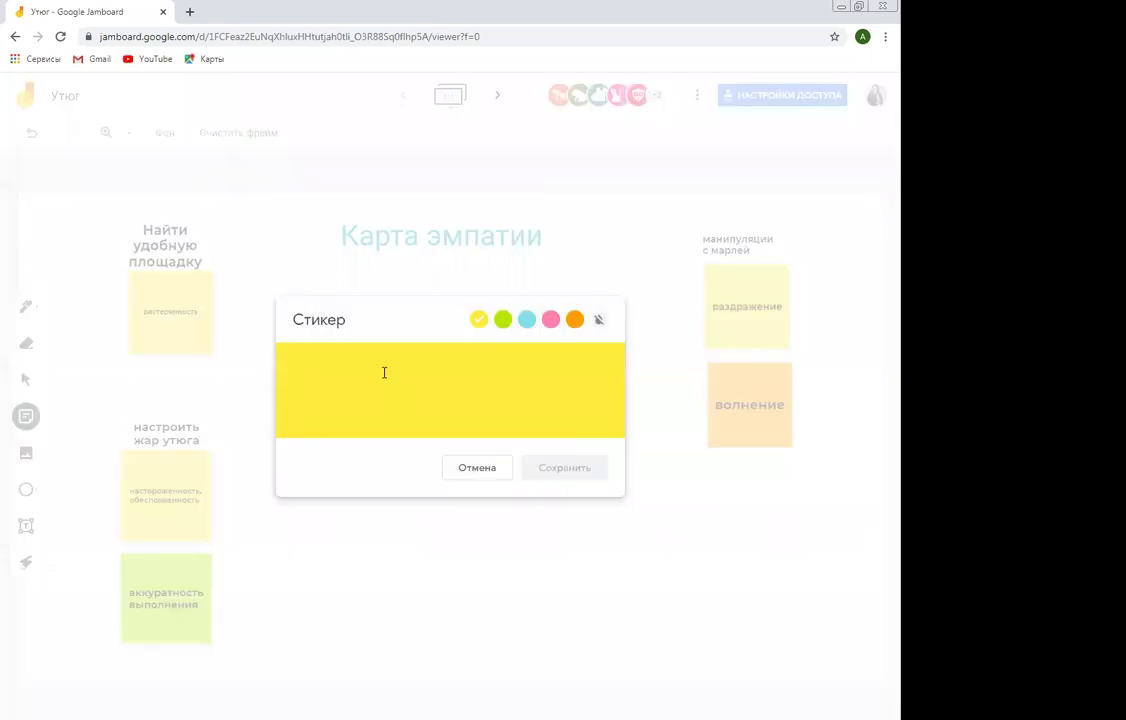
{"action": "left_click", "coordinate": [598, 319]}
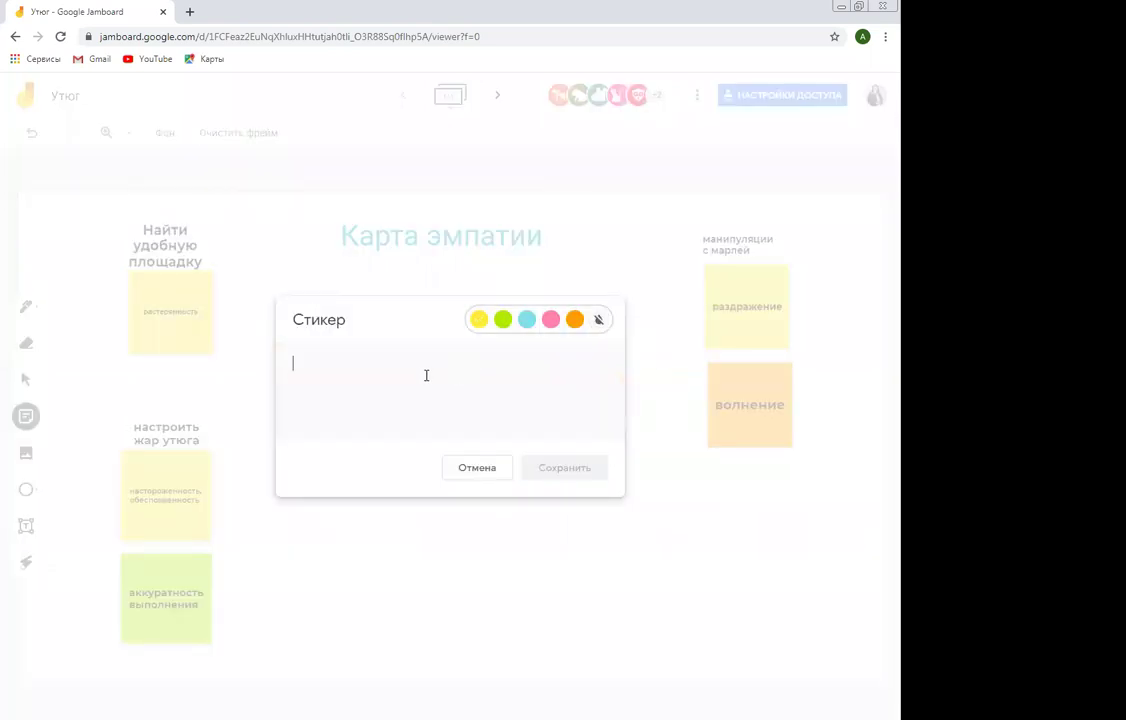
{"action": "type", "text": "ра"}
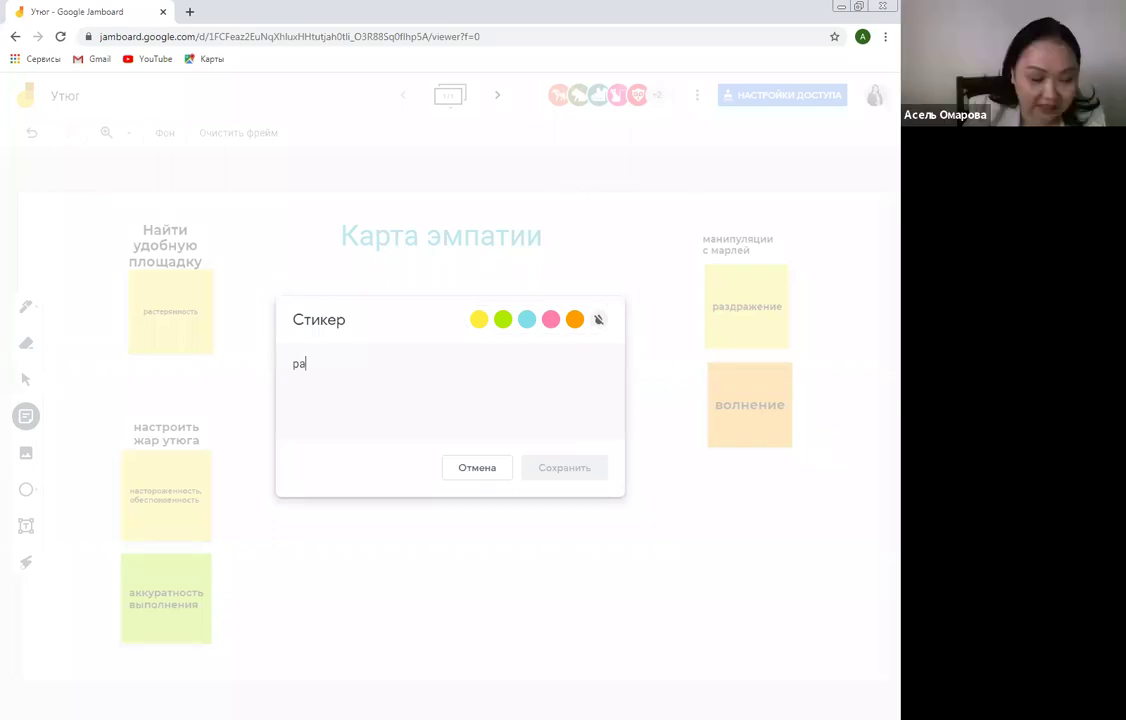
{"action": "type", "text": "зглаж"}
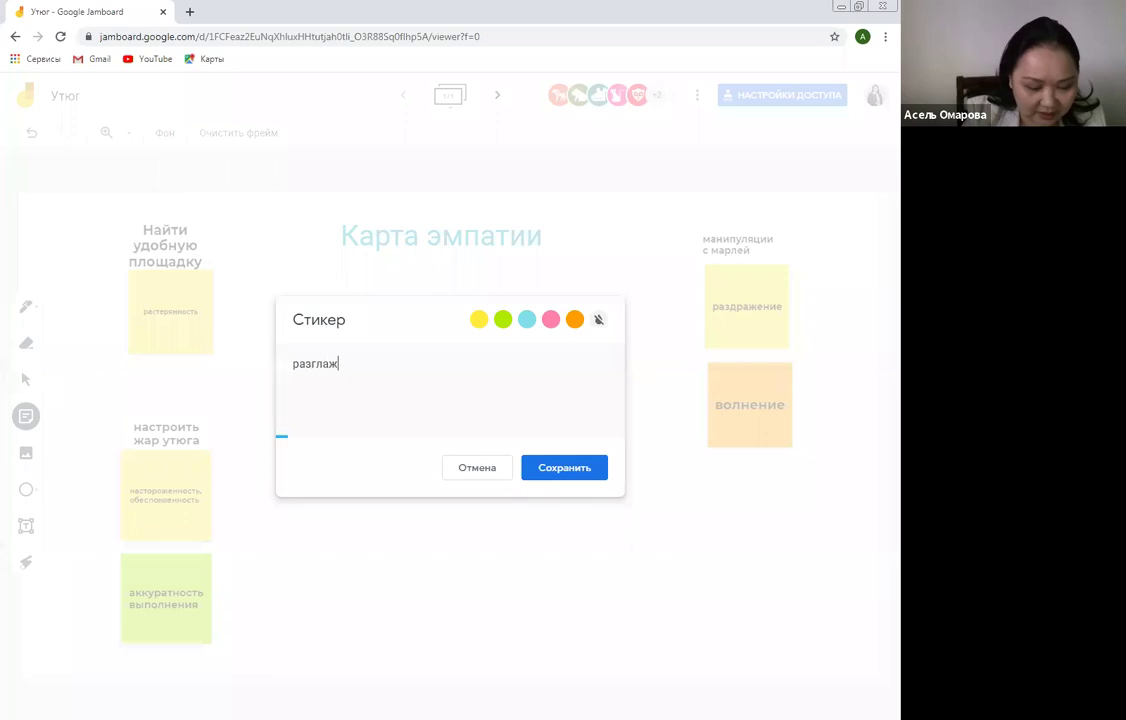
{"action": "type", "text": "ивание ст"}
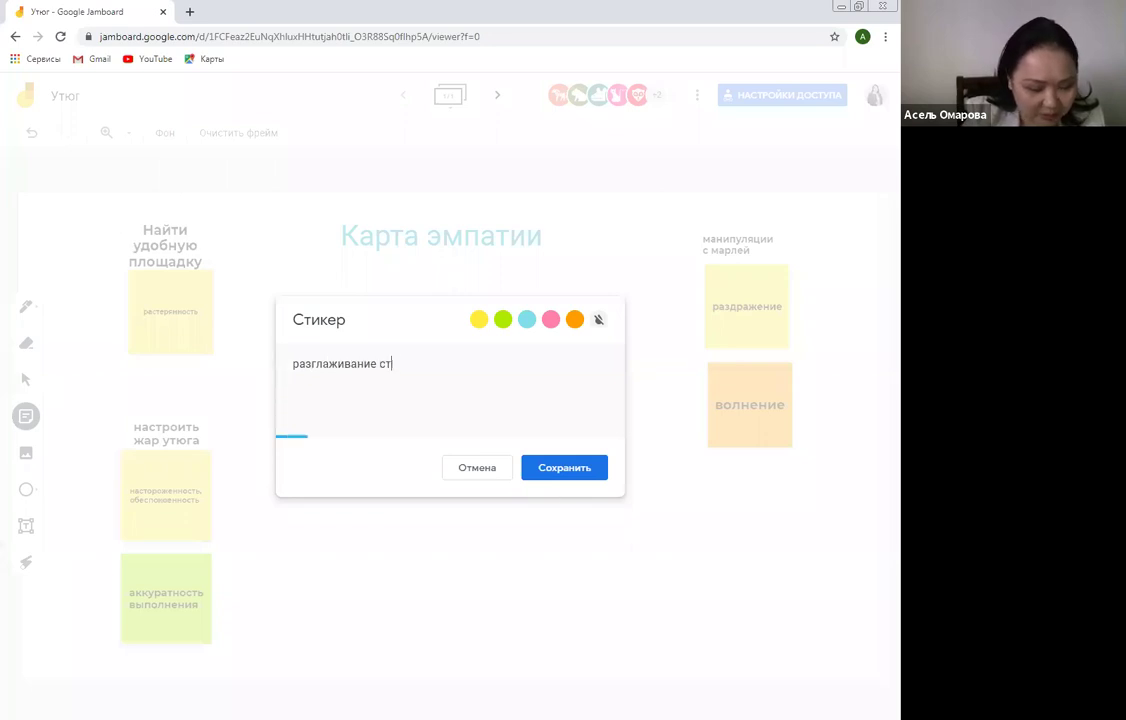
{"action": "type", "text": "релок"}
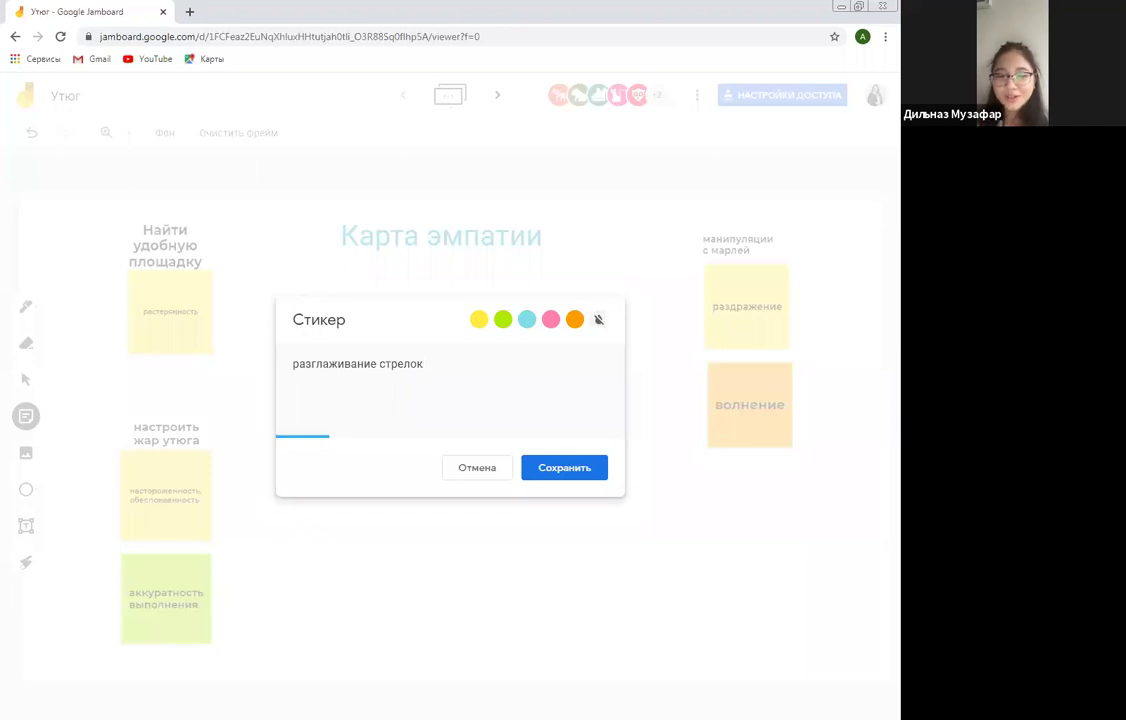
{"action": "left_click", "coordinate": [587, 472]}
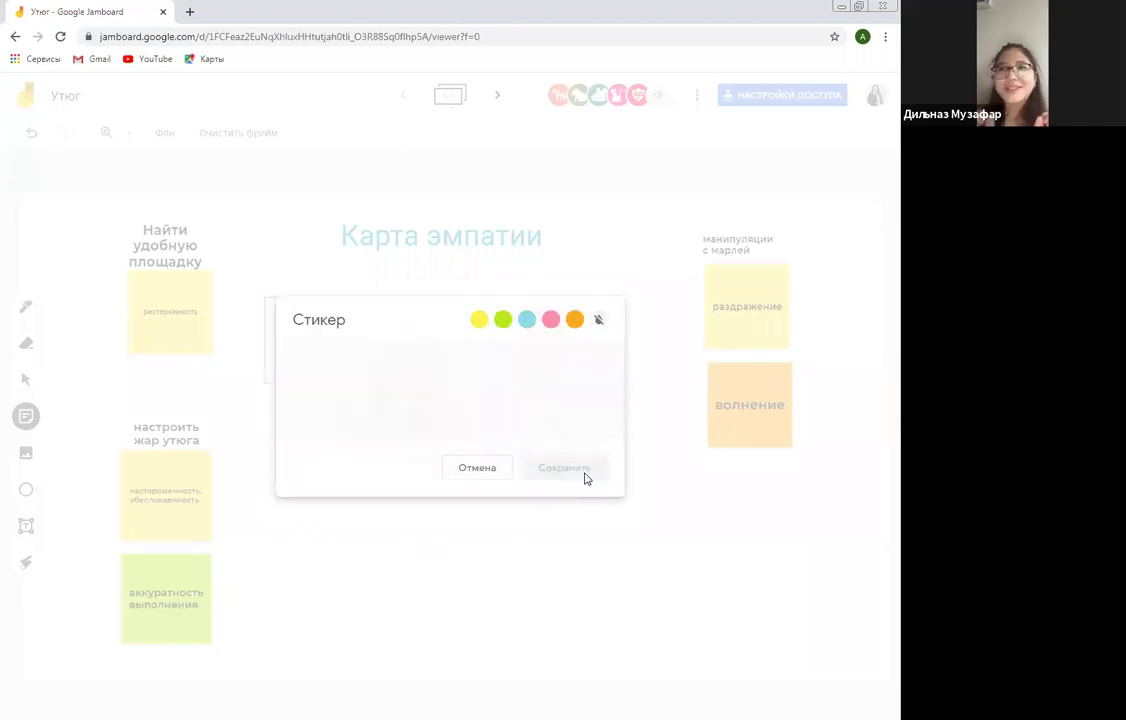
{"action": "left_click", "coordinate": [570, 515]}
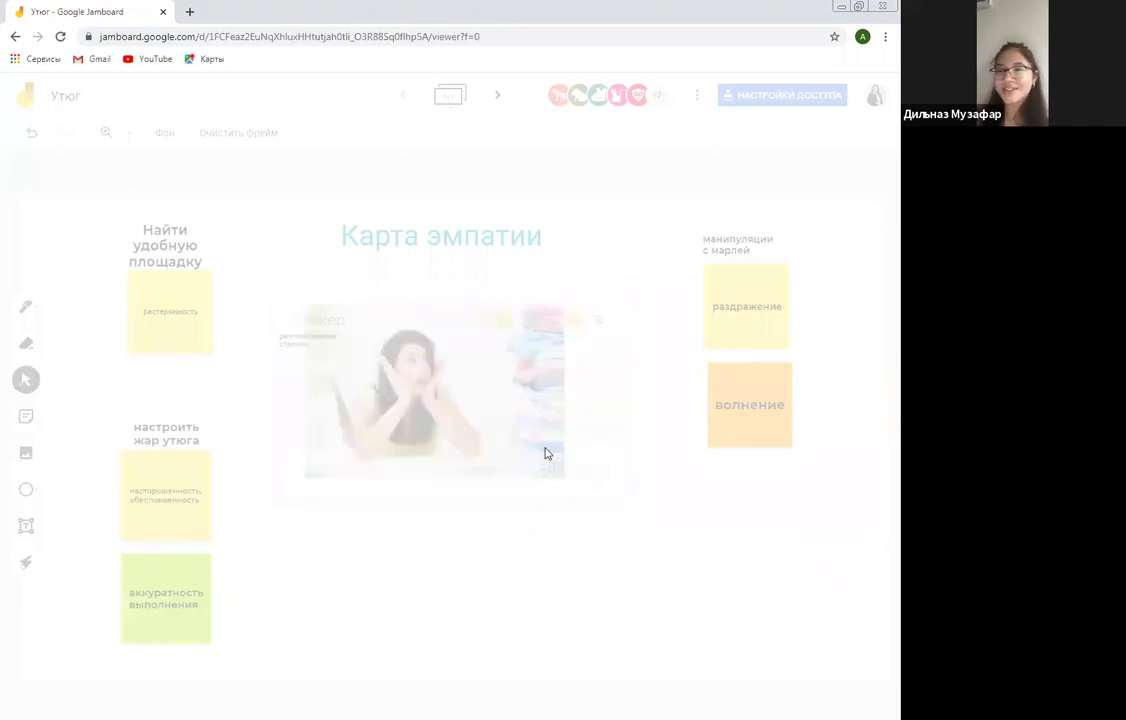
Enlarge the "разглаживание стрелок" note and place it below the orange "волнение" note as a heading.
{"action": "left_click_drag", "start_coordinate": [258, 306], "coordinate": [632, 485]}
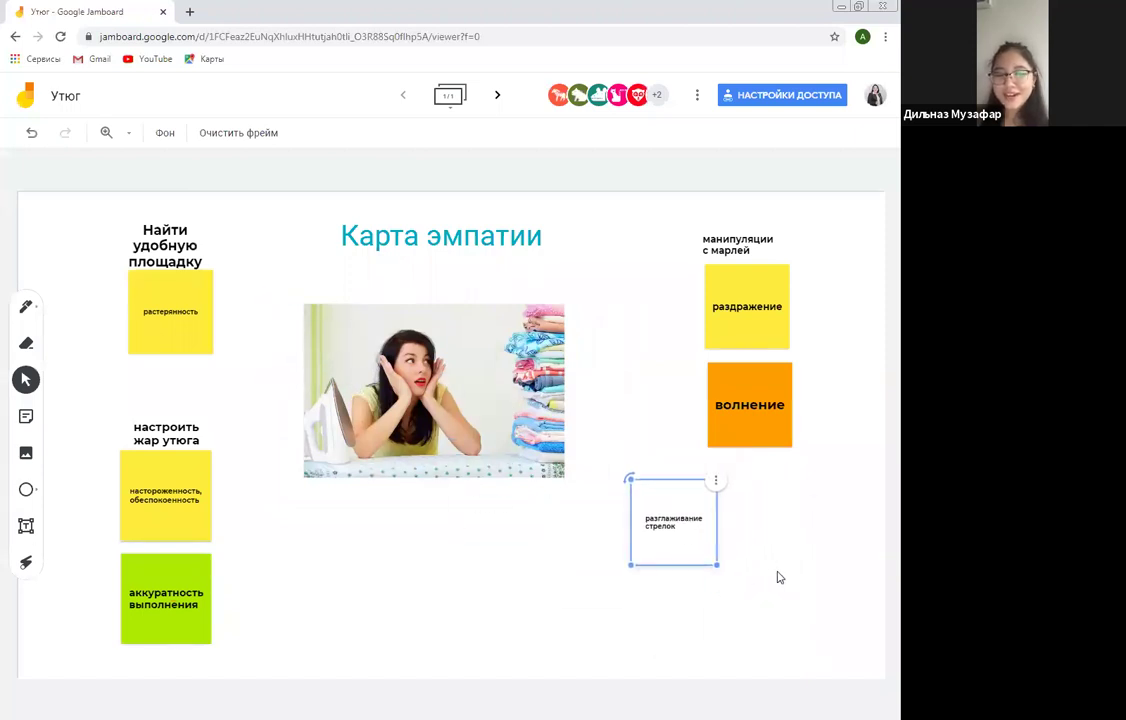
{"action": "left_click_drag", "start_coordinate": [718, 565], "coordinate": [764, 568]}
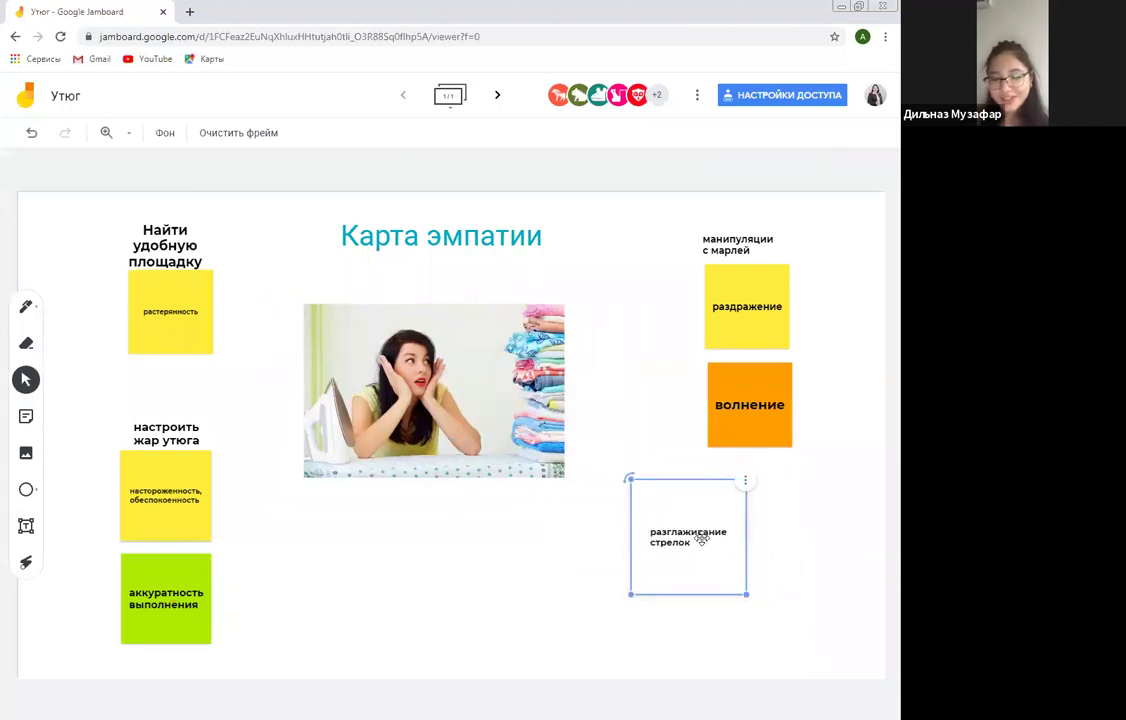
{"action": "left_click_drag", "start_coordinate": [702, 538], "coordinate": [762, 536]}
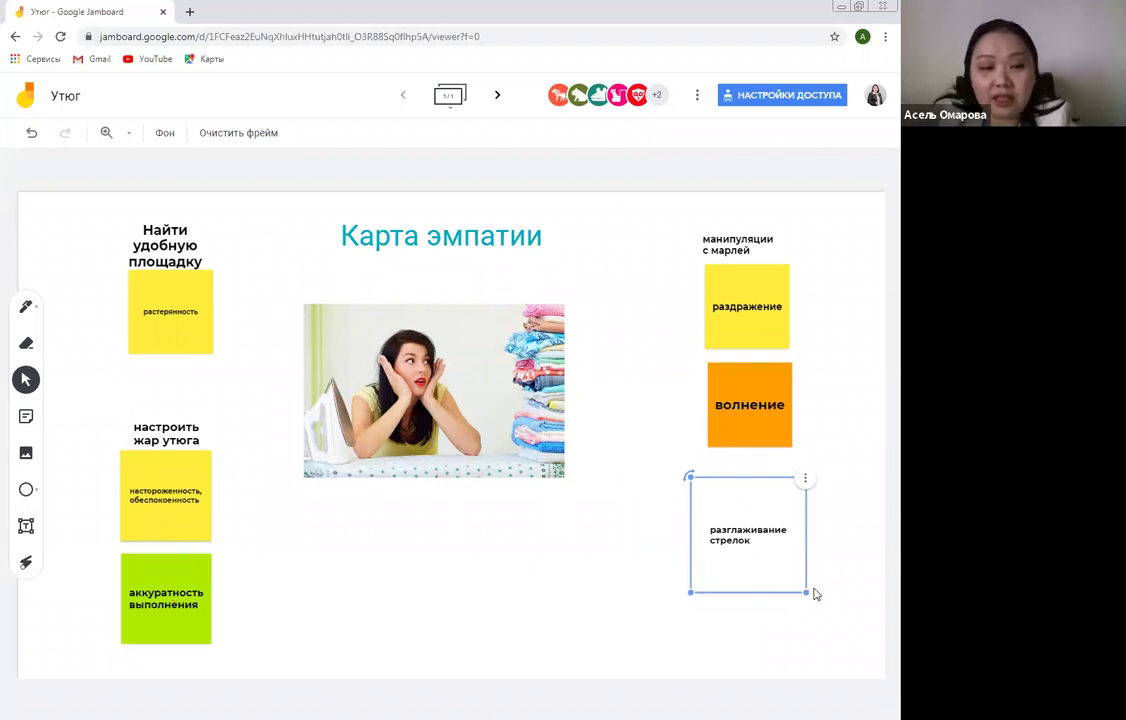
Place an orange "раздражение" note directly under the "разглаживание стрелок" heading.
{"action": "left_click", "coordinate": [26, 375]}
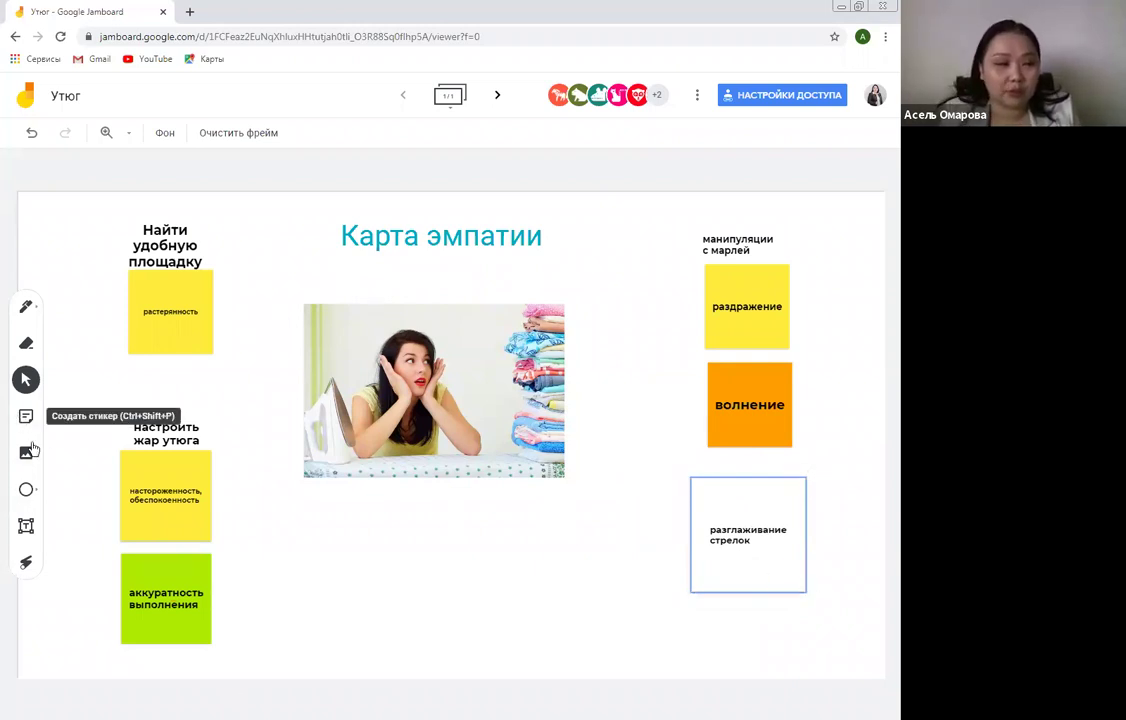
{"action": "left_click", "coordinate": [795, 582]}
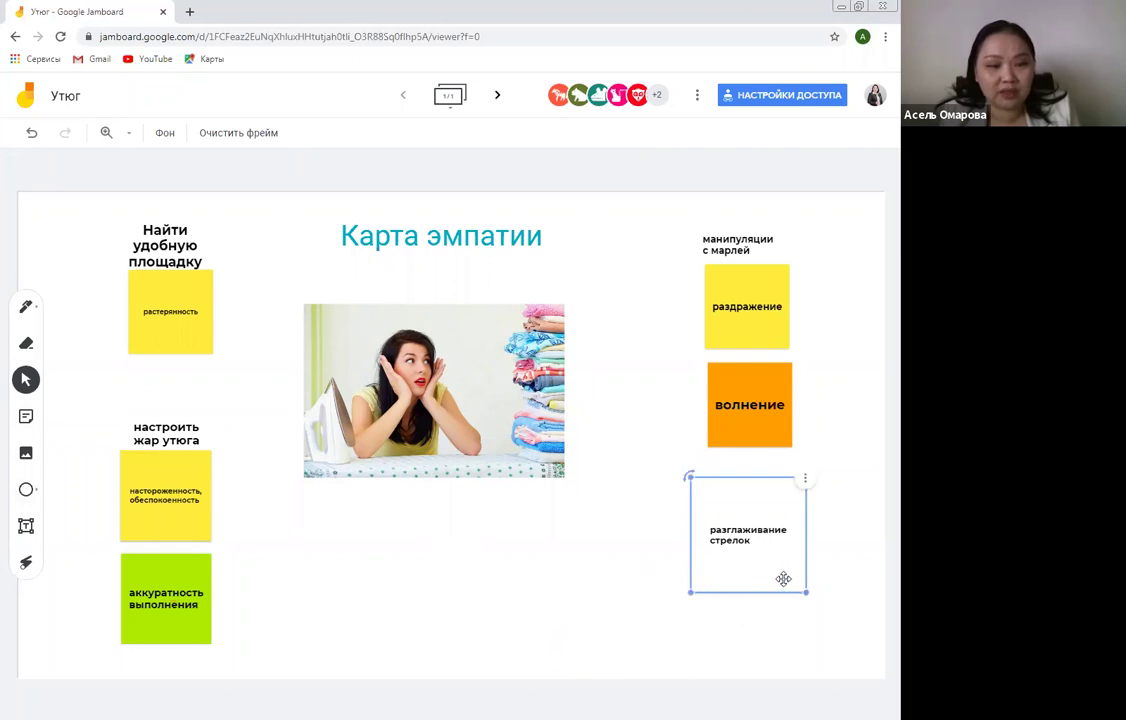
{"action": "left_click", "coordinate": [60, 428]}
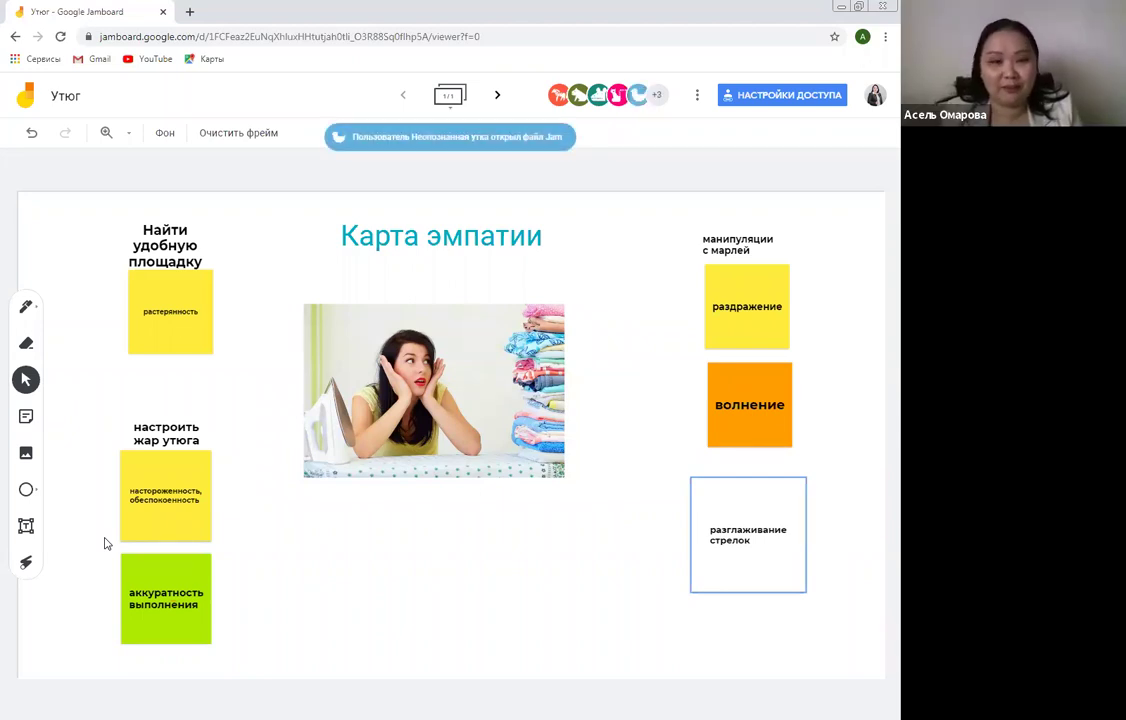
{"action": "left_click_drag", "start_coordinate": [136, 222], "coordinate": [725, 566]}
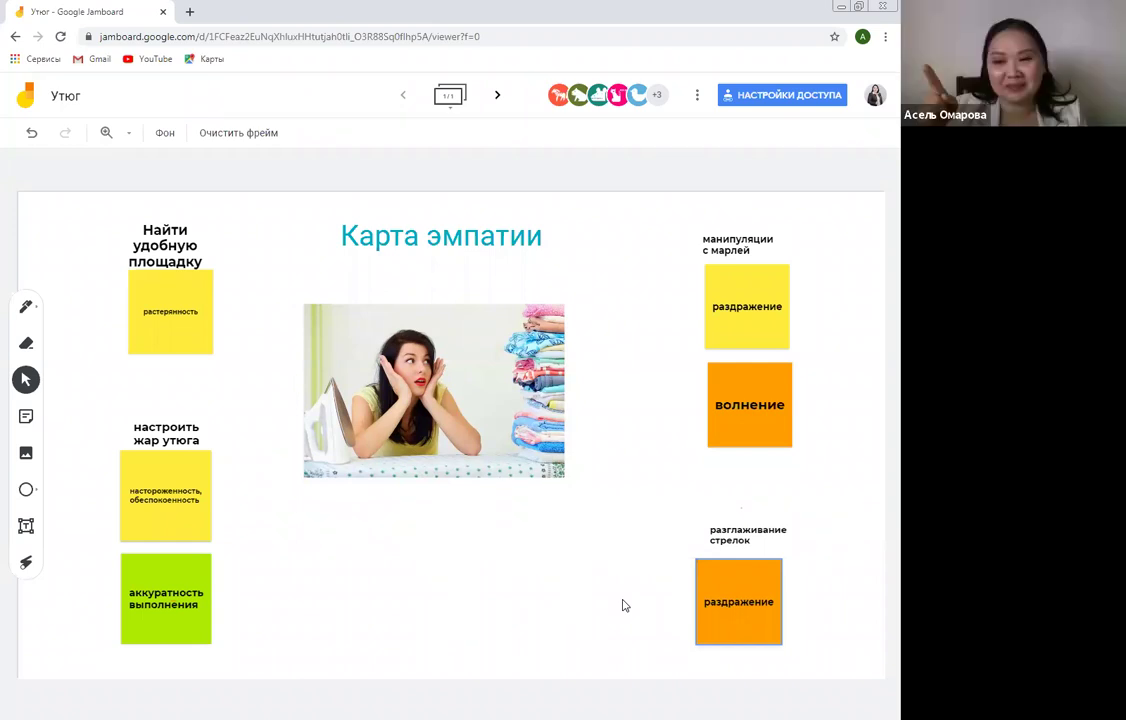
Create a colourless sticky note with the text "страх возникновение пожара".
{"action": "left_click", "coordinate": [26, 453]}
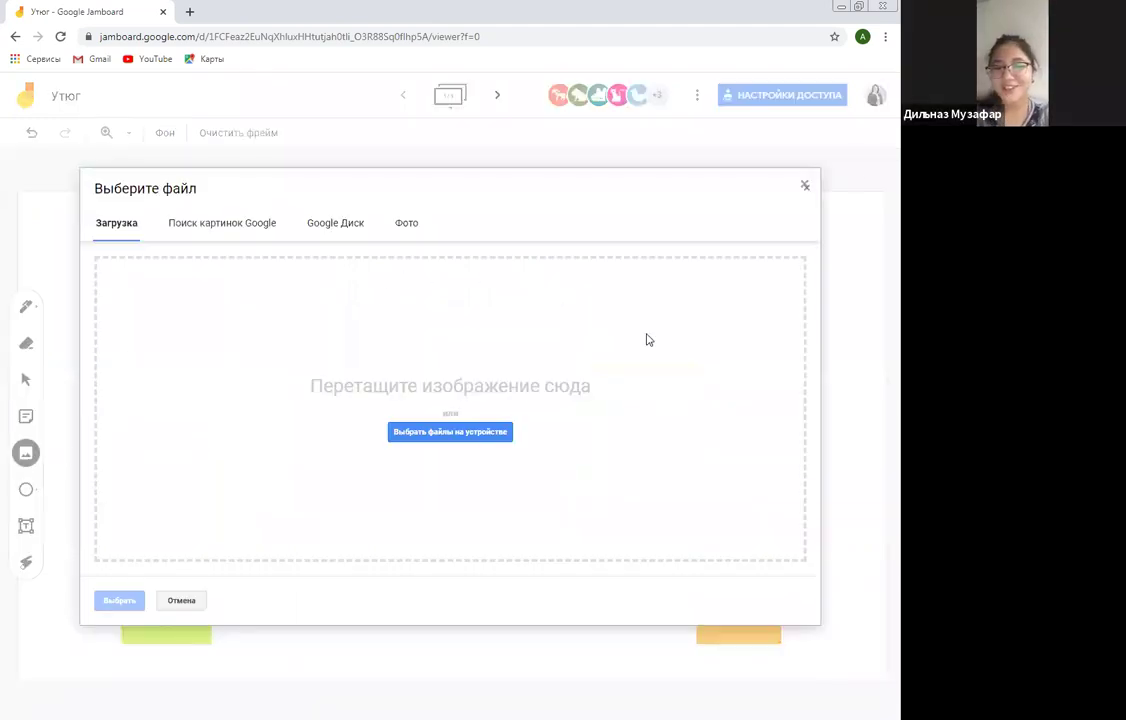
{"action": "left_click", "coordinate": [806, 187]}
{"action": "left_click", "coordinate": [33, 421]}
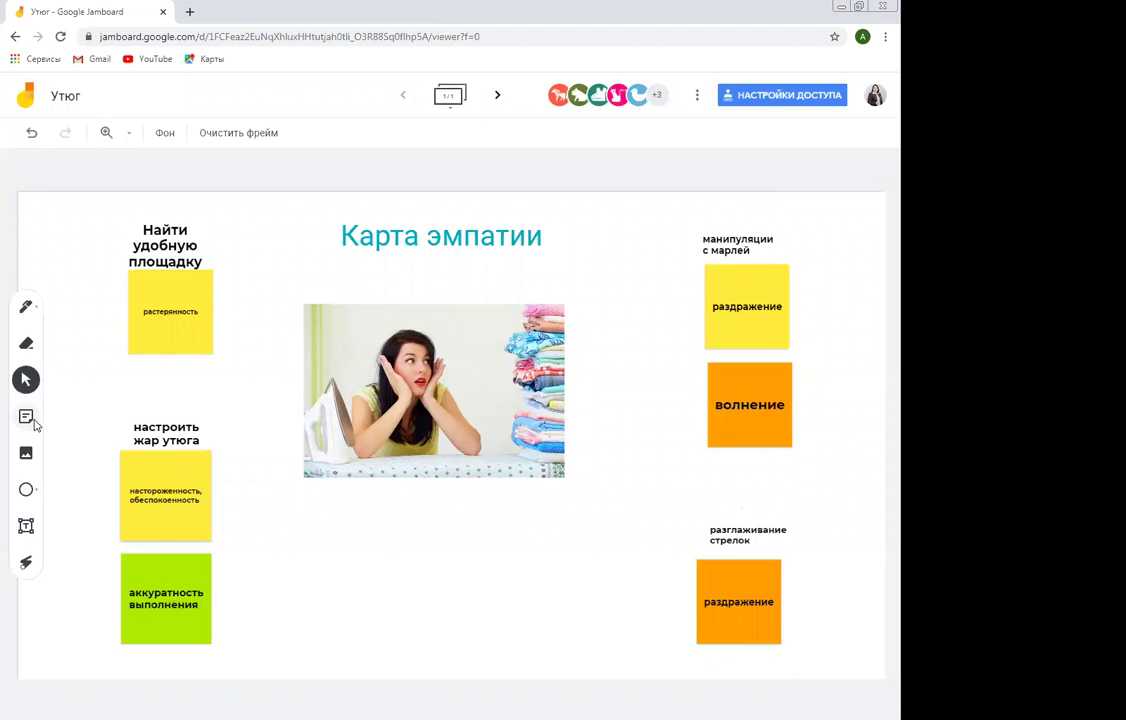
{"action": "type", "text": "ст"}
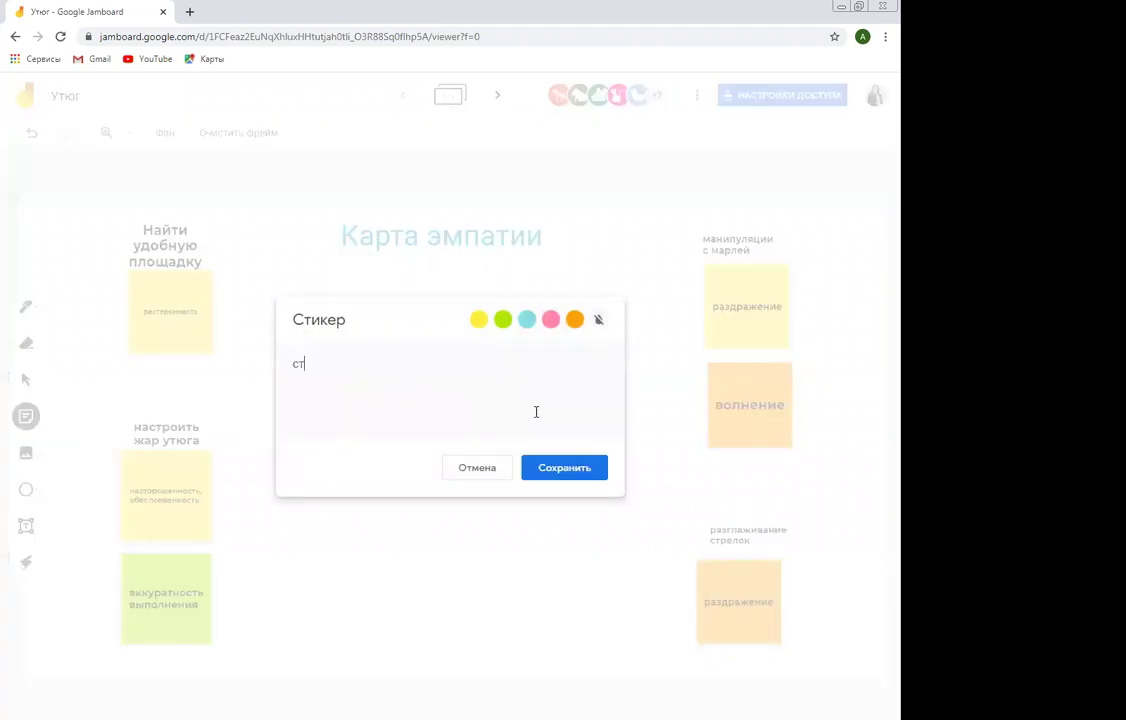
{"action": "type", "text": "рах возник"}
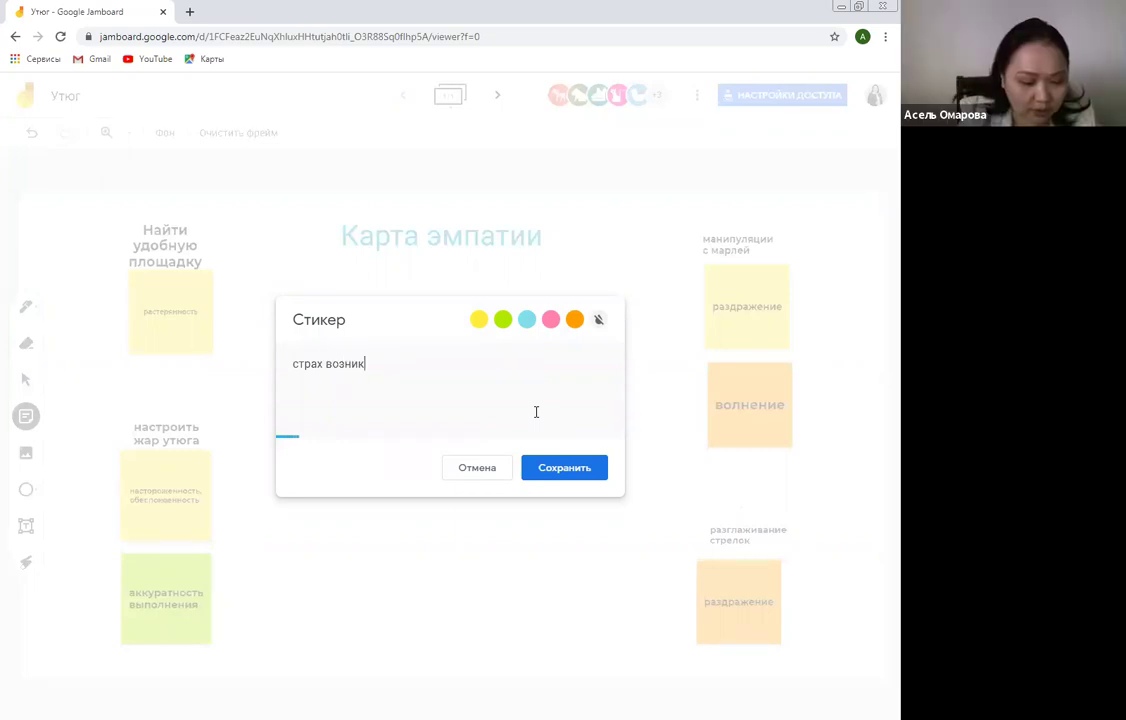
{"action": "type", "text": "новение пожара"}
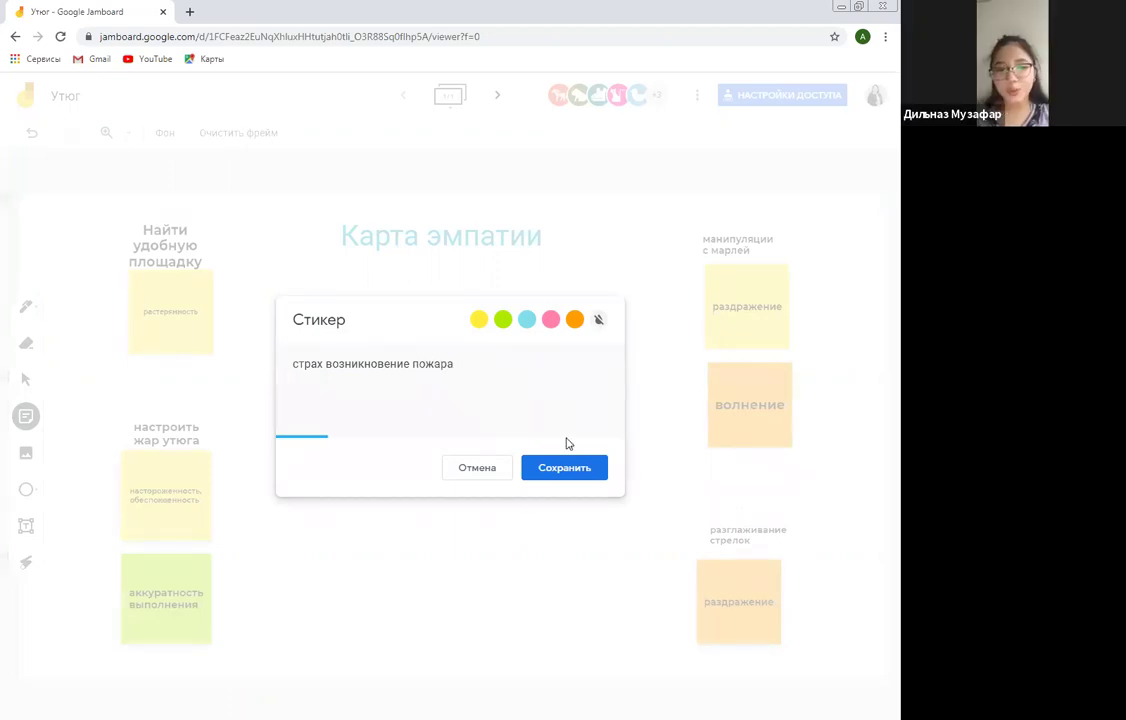
{"action": "left_click", "coordinate": [585, 469]}
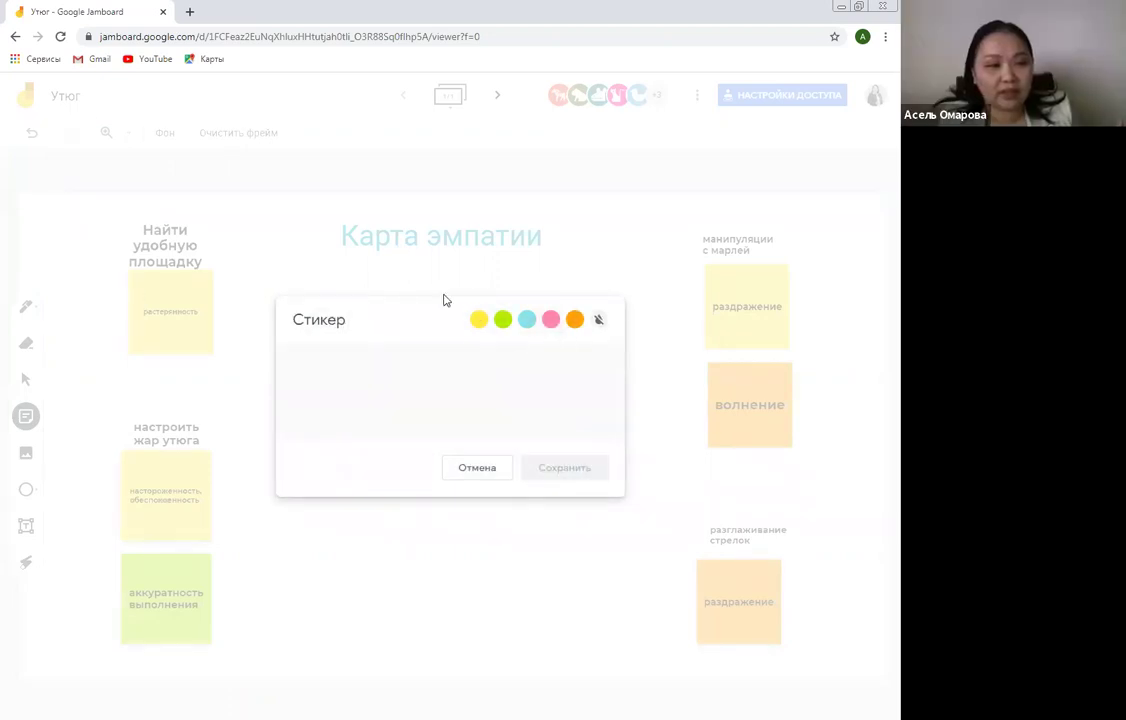
{"action": "left_click", "coordinate": [481, 470]}
Place the "страх возникновение пожара" note below the lower-left corner of the central picture and enlarge it slightly.
{"action": "left_click_drag", "start_coordinate": [393, 298], "coordinate": [322, 500]}
{"action": "left_click_drag", "start_coordinate": [375, 565], "coordinate": [414, 570]}
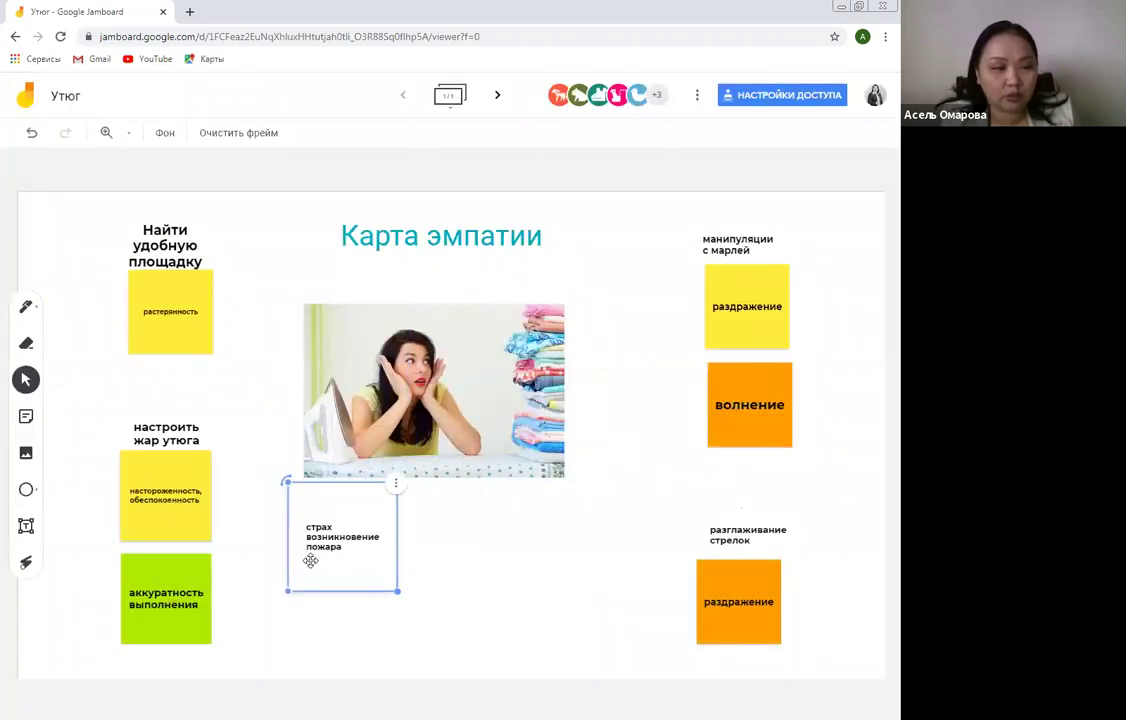
{"action": "key", "text": "Escape"}
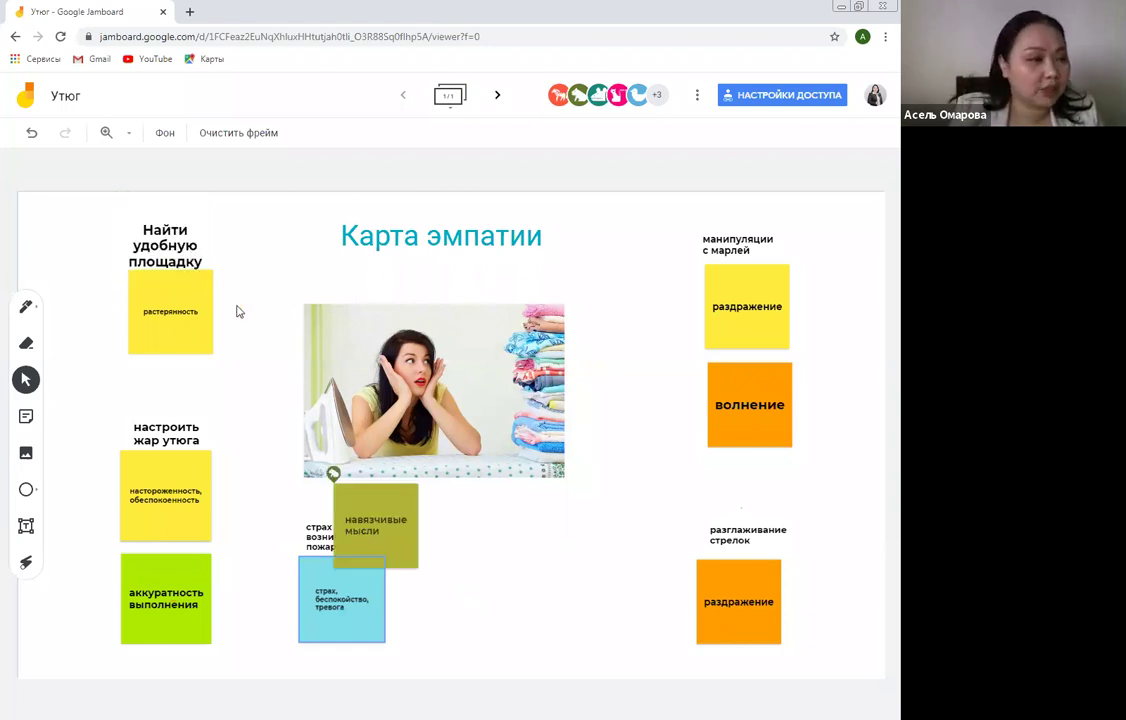
Position the yellow "навязчивые мысли" note beside the blue "страх, беспокойство, тревога" note and deselect it.
{"action": "mouse_move", "coordinate": [465, 626]}
{"action": "left_mouse_down"}
{"action": "mouse_move", "coordinate": [447, 610]}
{"action": "mouse_move", "coordinate": [456, 618]}
{"action": "left_mouse_up"}
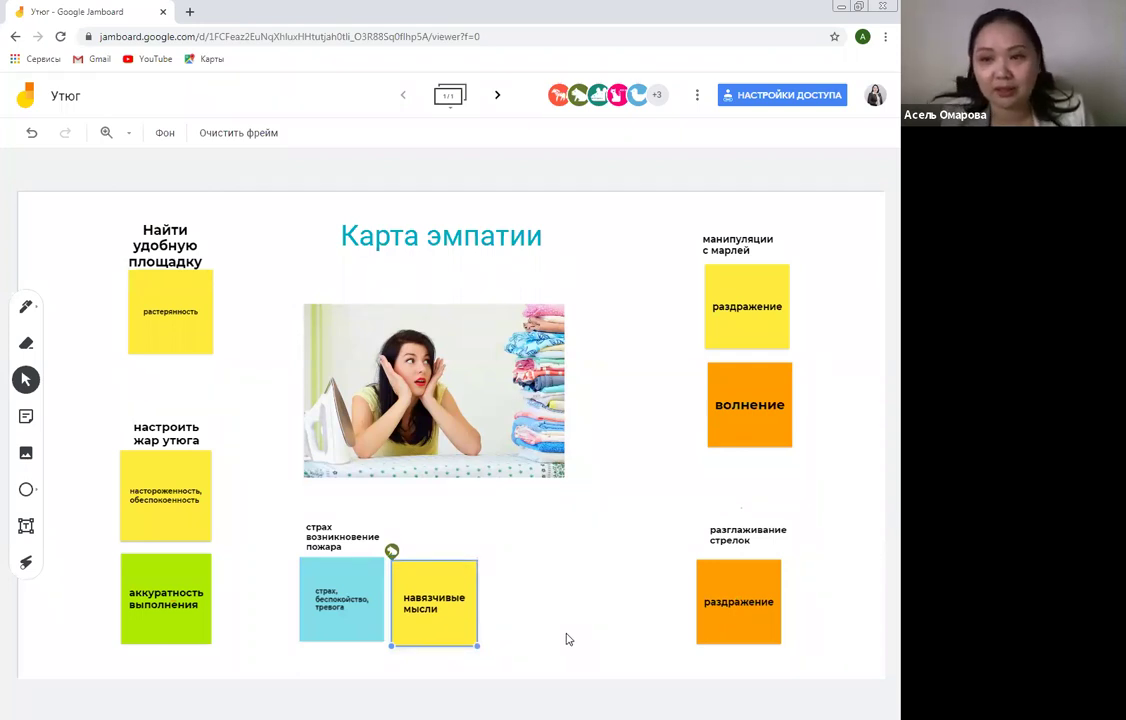
{"action": "left_click", "coordinate": [567, 639]}
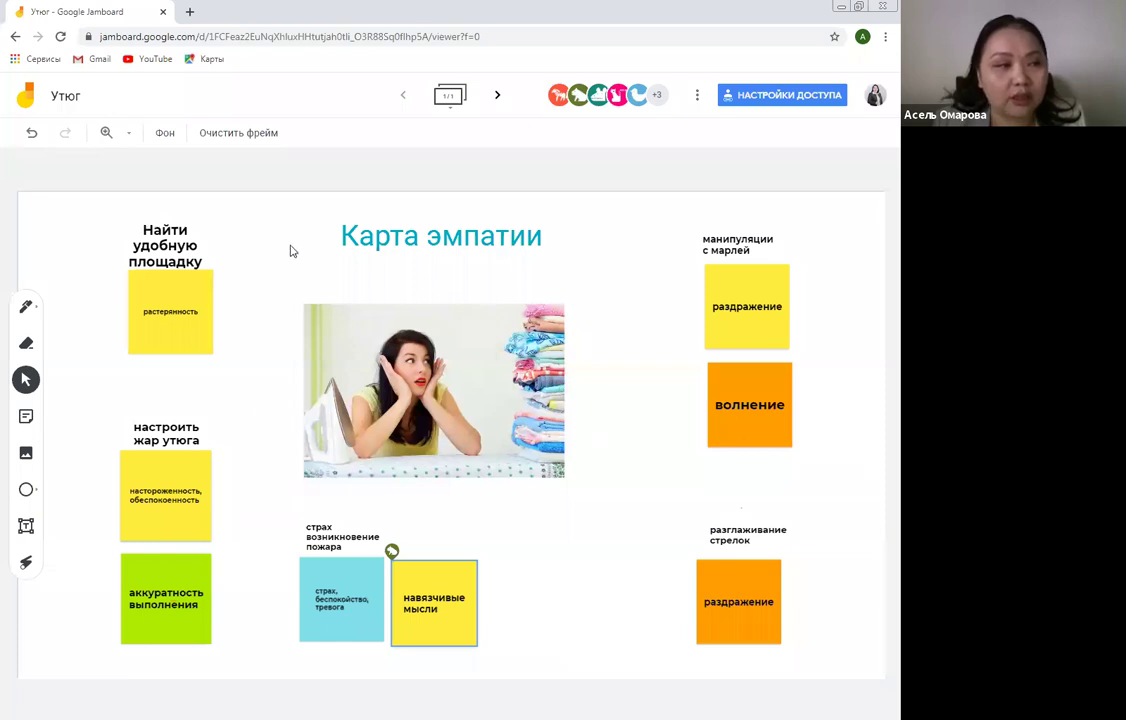
{"action": "left_click", "coordinate": [225, 430]}
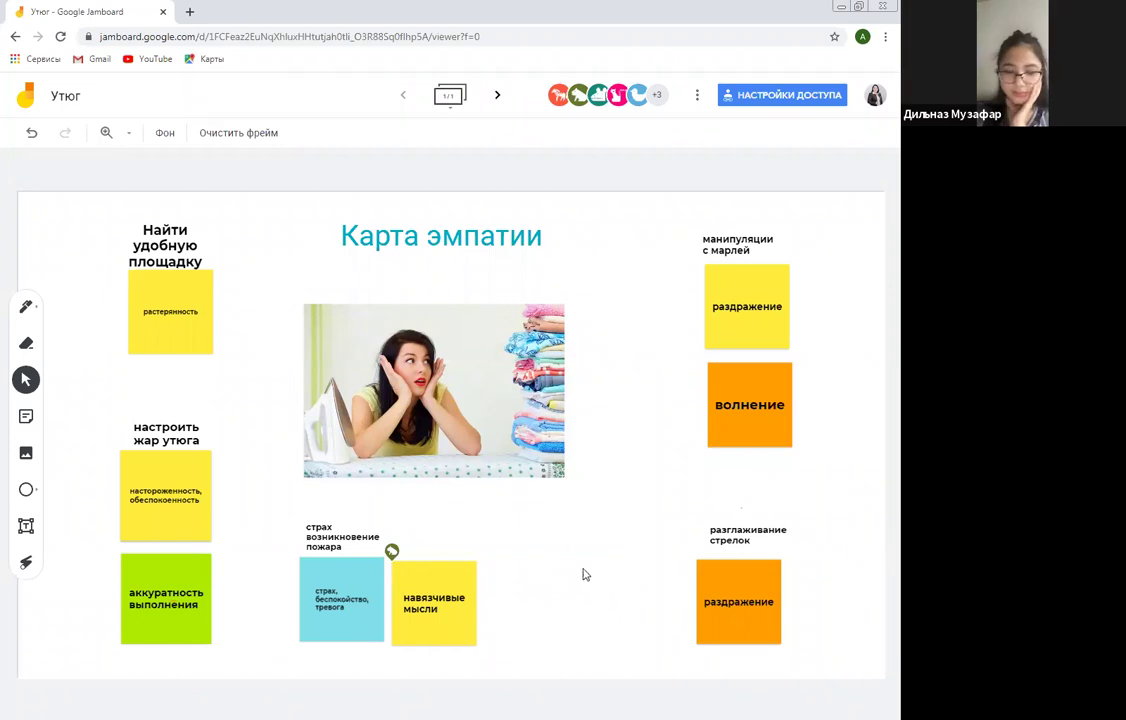
Create a colourless sticky note reading "неудобно, болит спина" and place it below the lower-right corner of the central picture.
{"action": "left_click", "coordinate": [26, 418]}
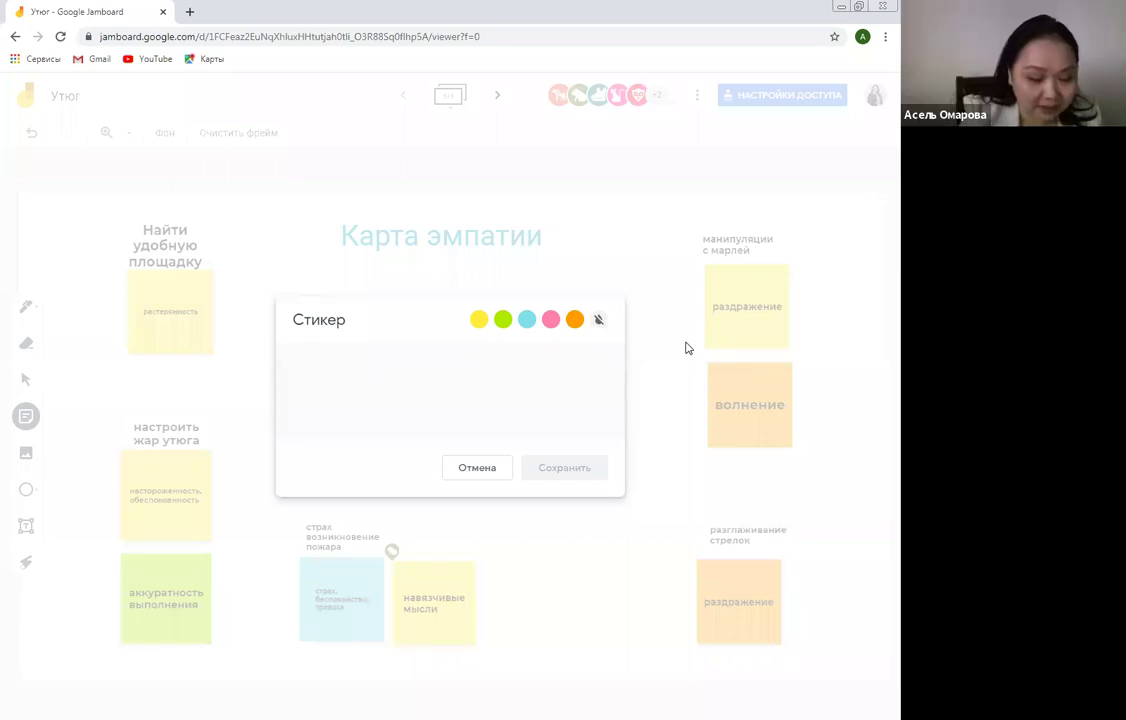
{"action": "type", "text": "неу"}
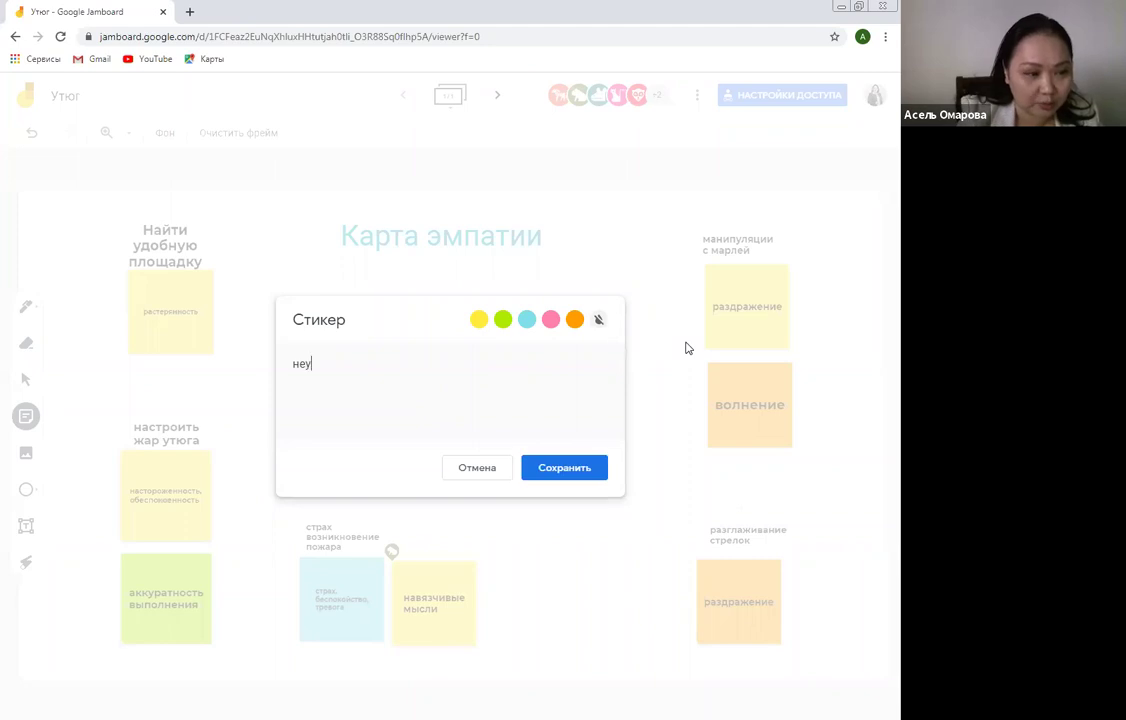
{"action": "type", "text": "доб"}
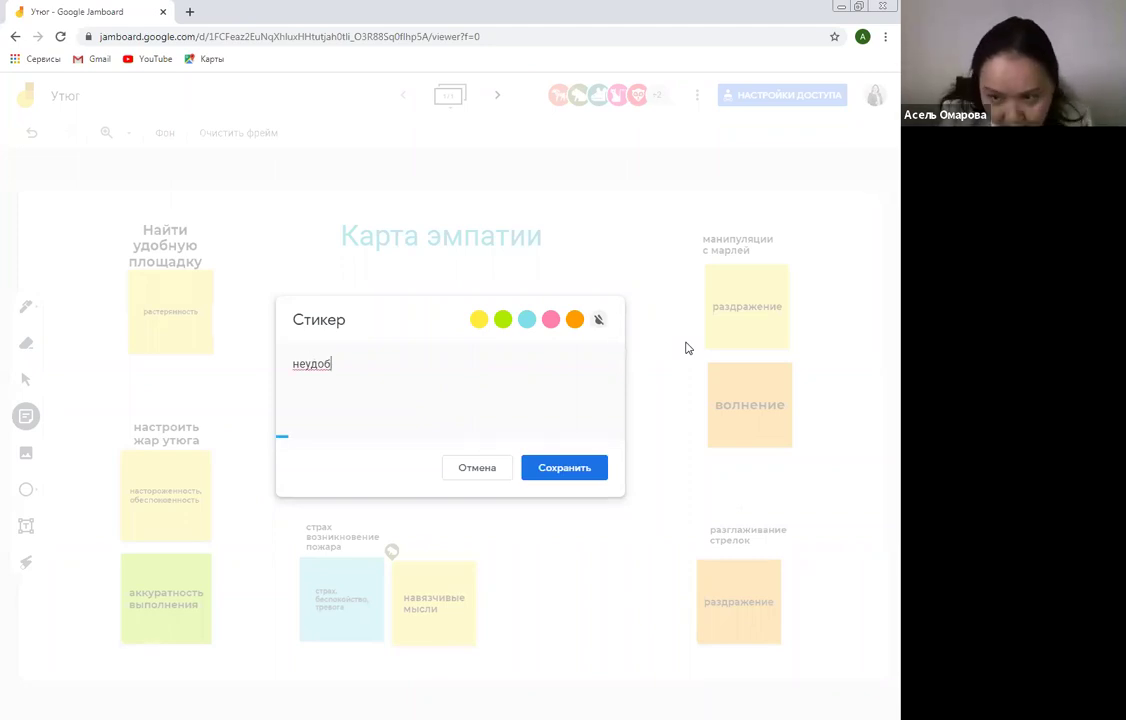
{"action": "type", "text": "но"}
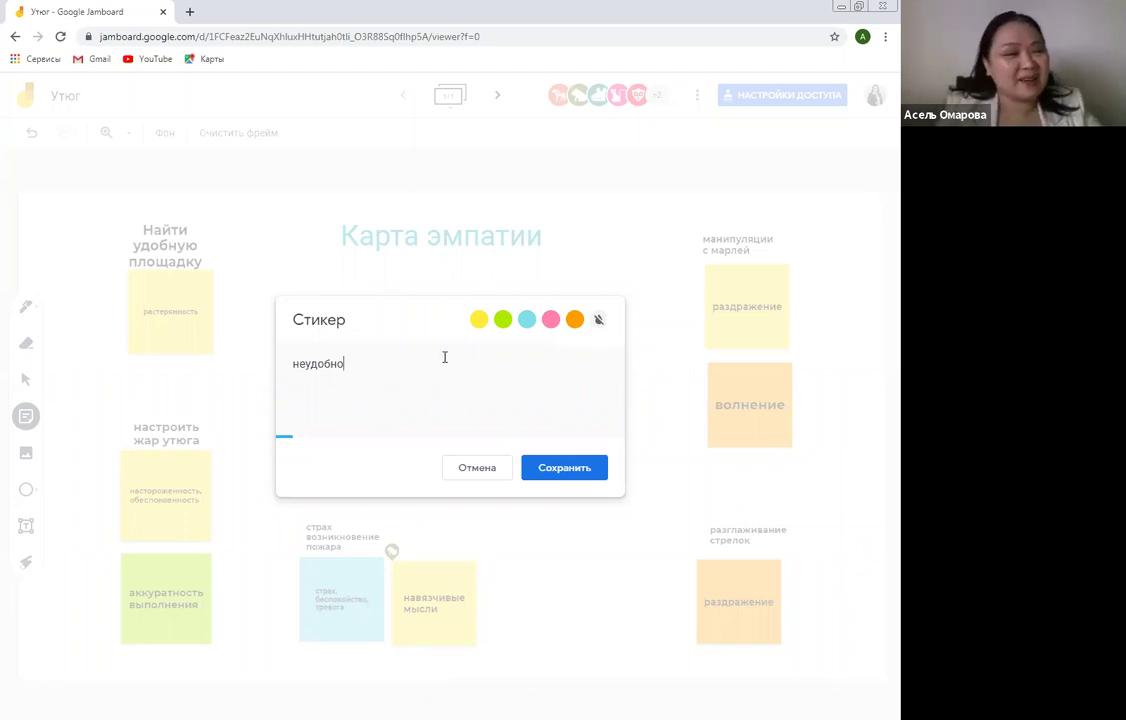
{"action": "type", "text": ", бо"}
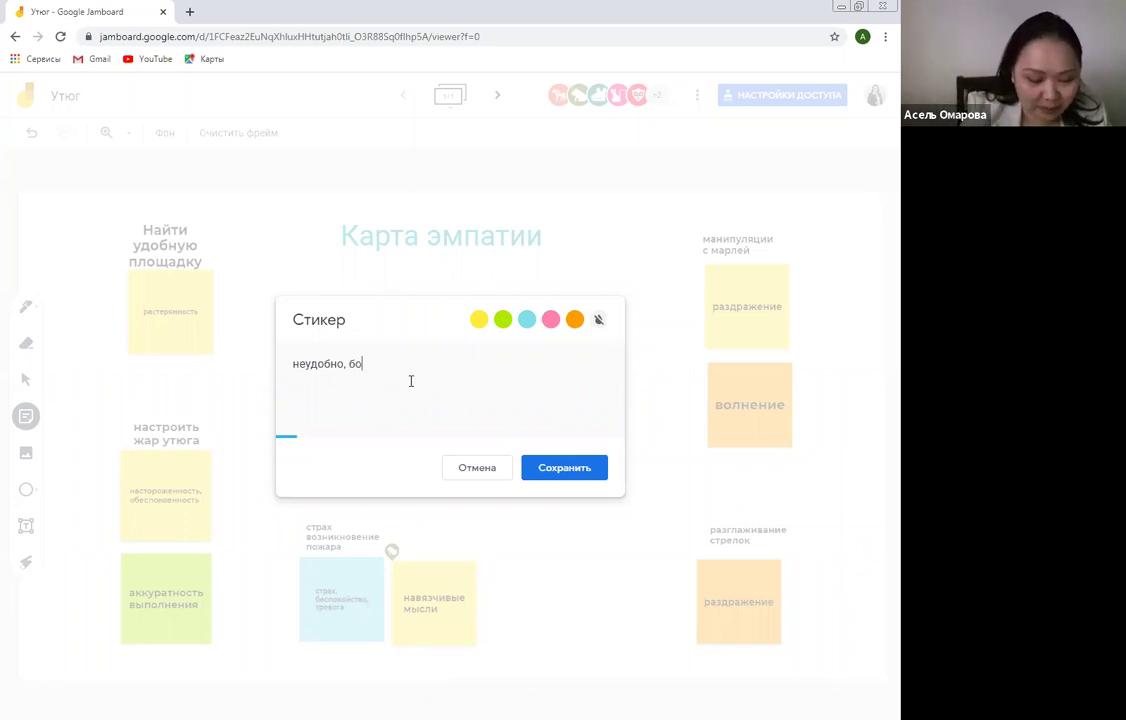
{"action": "type", "text": "лит спина"}
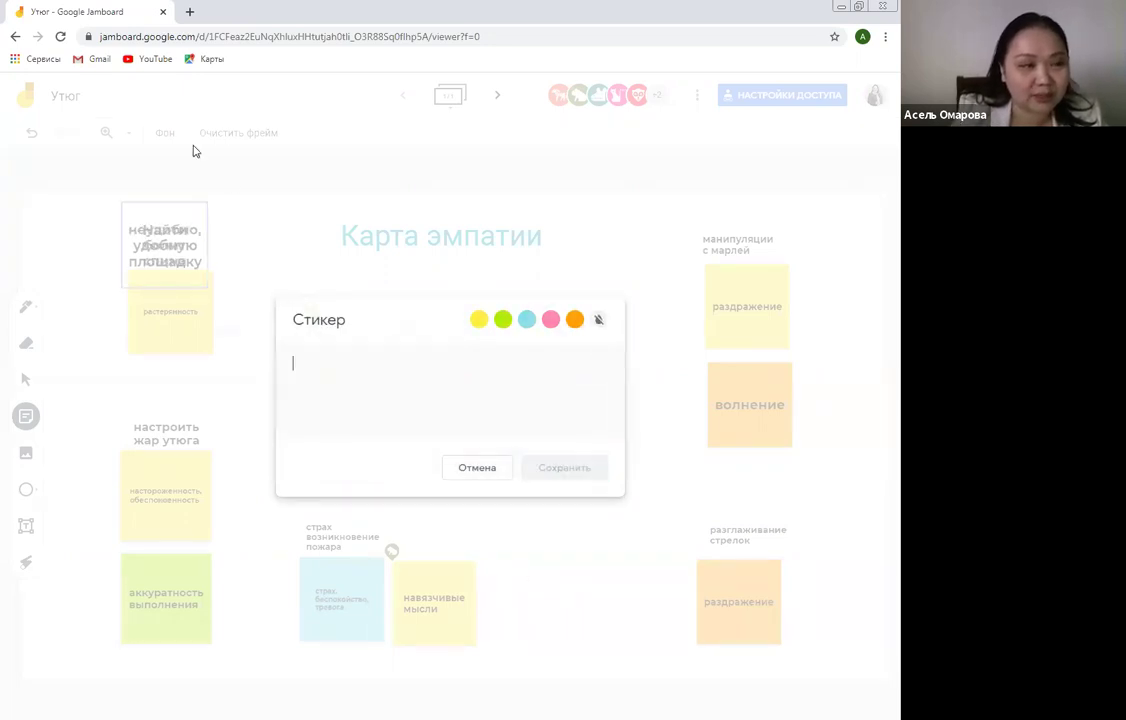
{"action": "left_click_drag", "start_coordinate": [147, 207], "coordinate": [584, 504]}
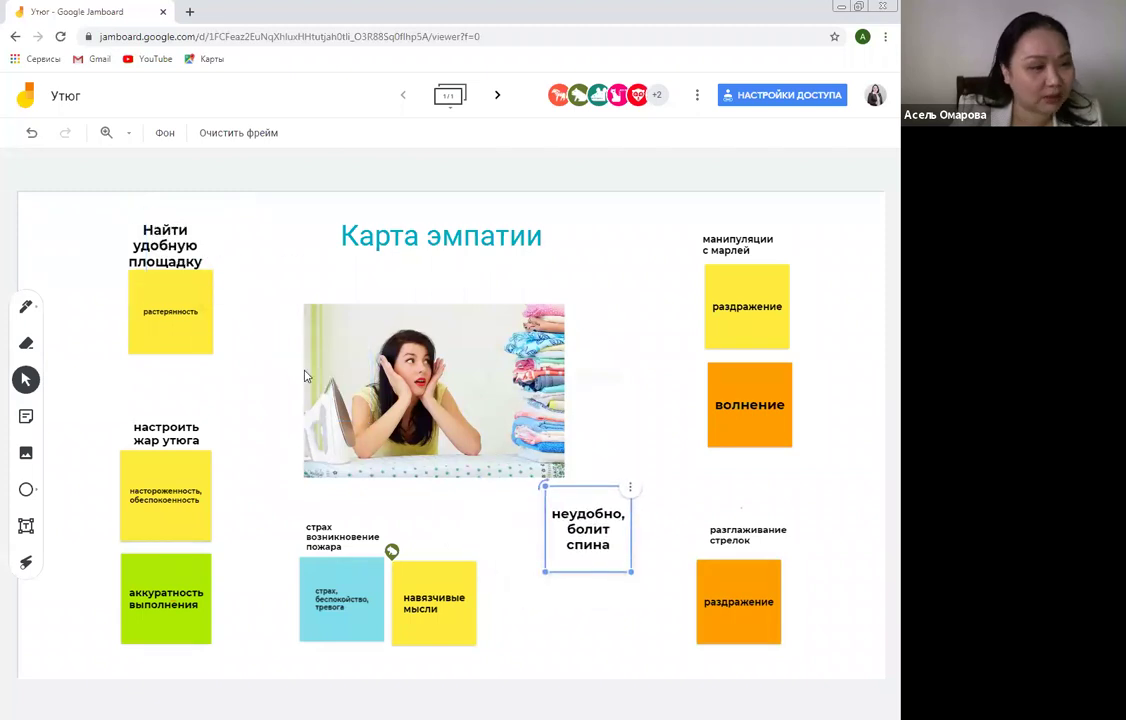
Create a colourless sticky note reading "время" and place it below the "неудобно, болит спина" note.
{"action": "left_click", "coordinate": [28, 420]}
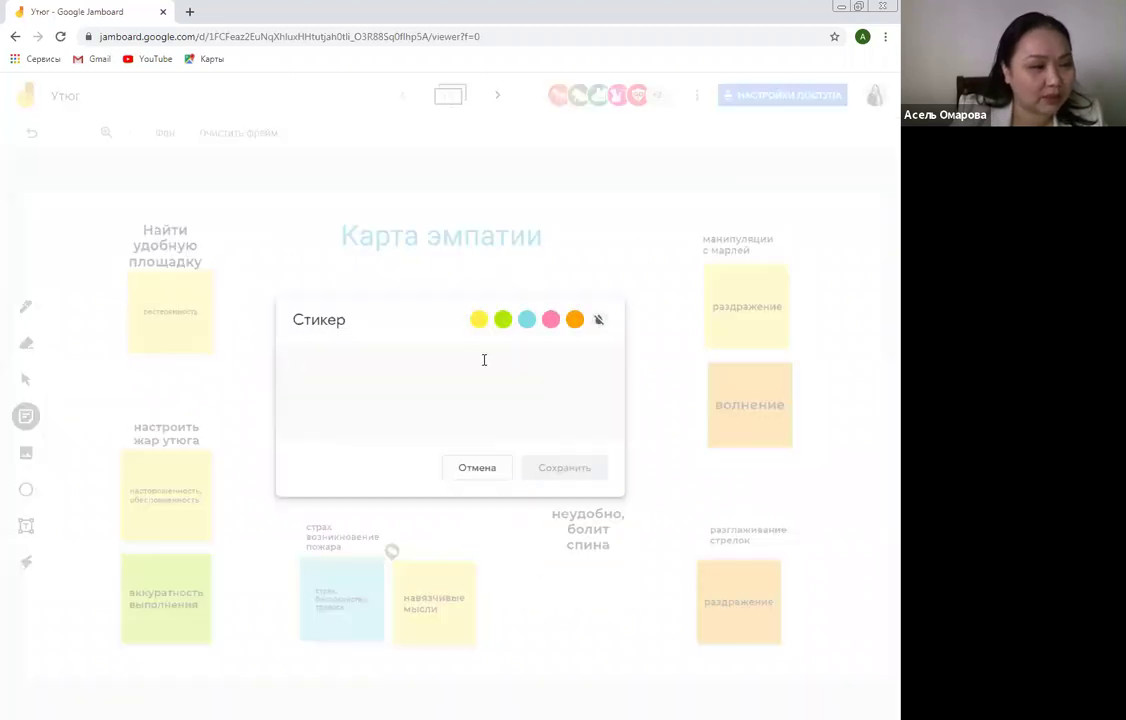
{"action": "type", "text": "время"}
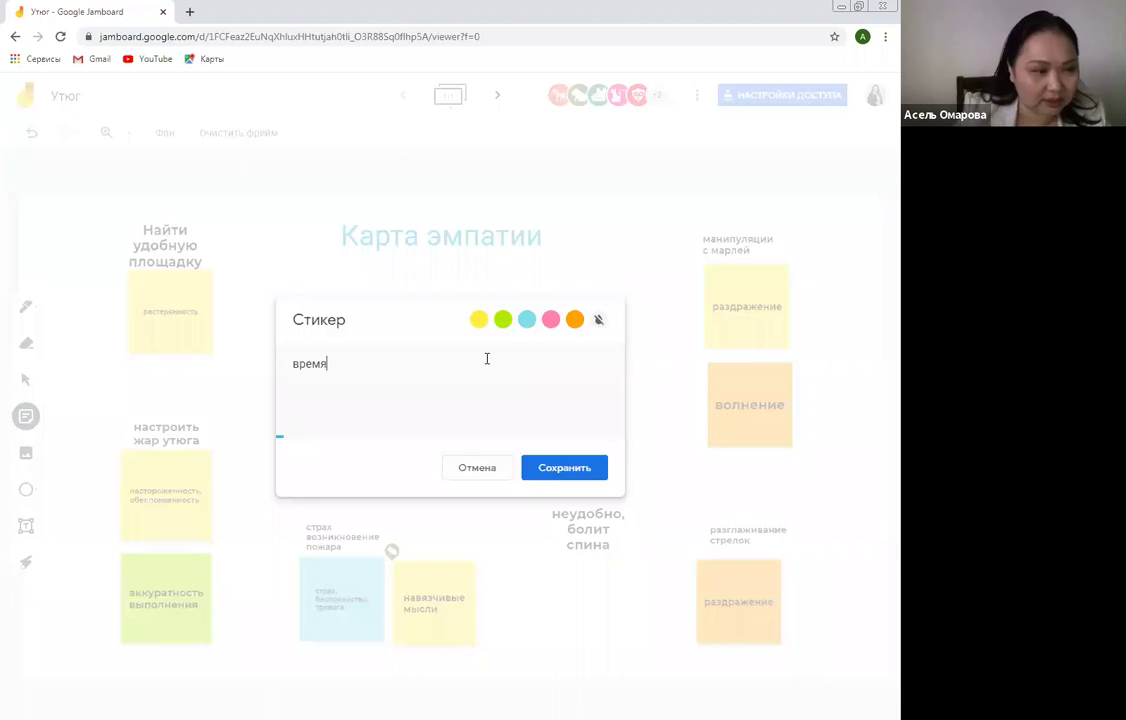
{"action": "key", "text": "Return"}
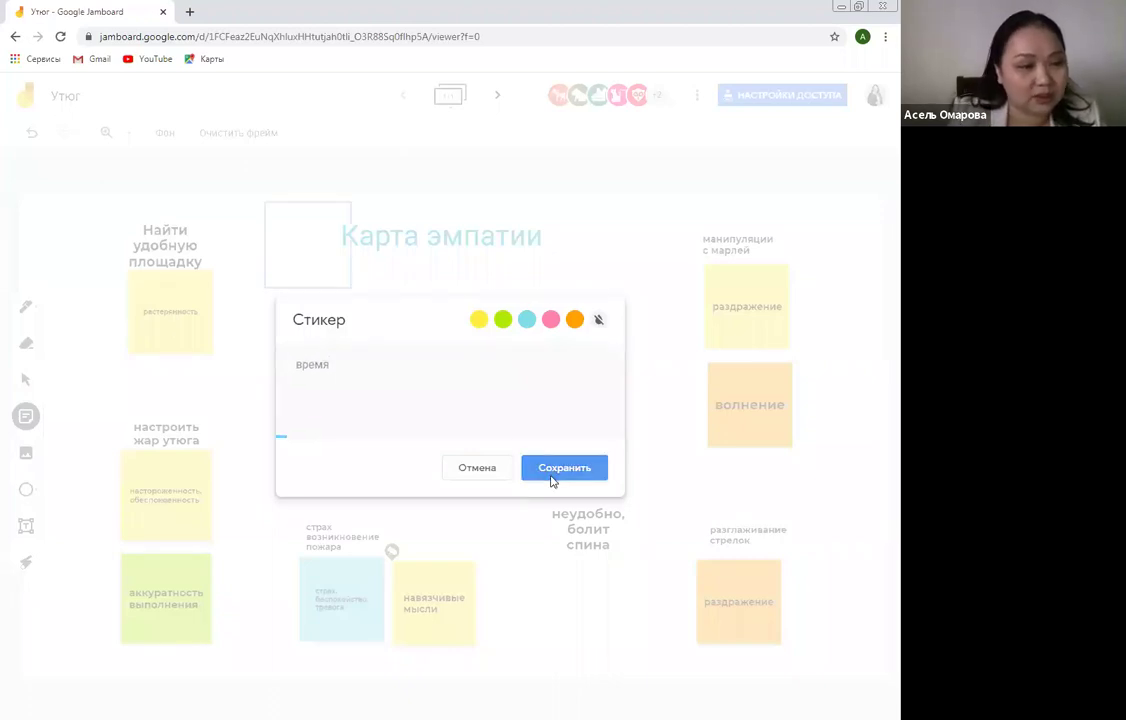
{"action": "left_click_drag", "start_coordinate": [309, 248], "coordinate": [581, 626]}
{"action": "left_click", "coordinate": [100, 284]}
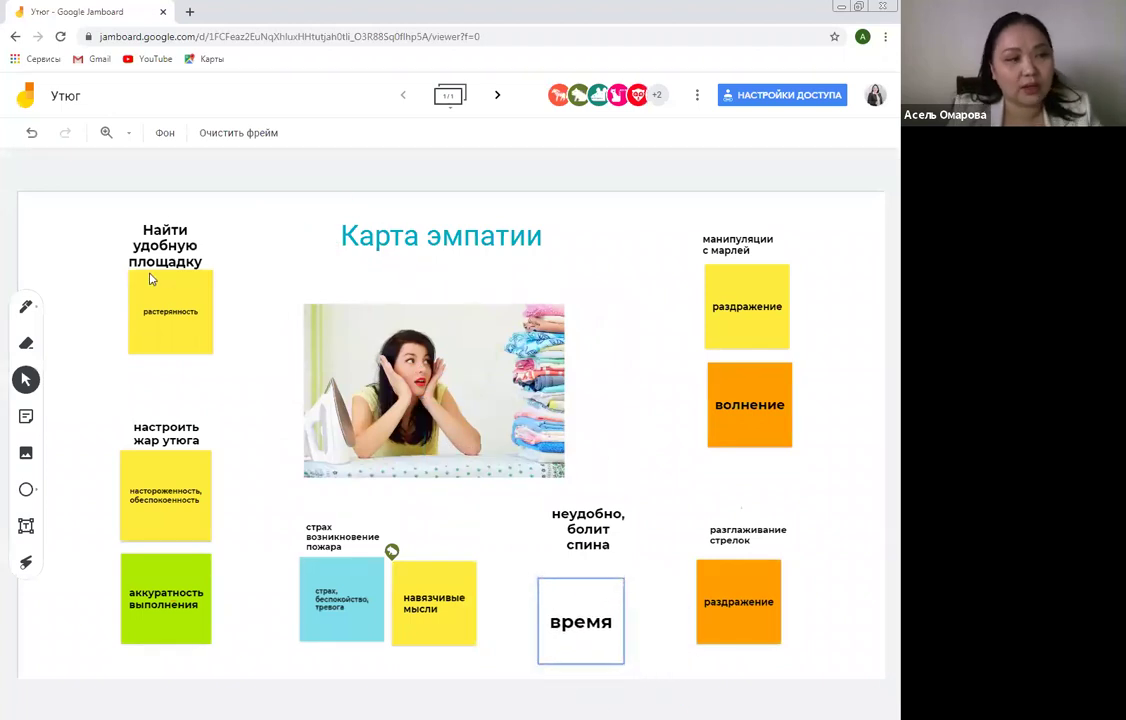
Create a green sticky note reading "гладильная доска" and place it beside the "Найти удобную площадку" heading.
{"action": "left_click", "coordinate": [26, 416]}
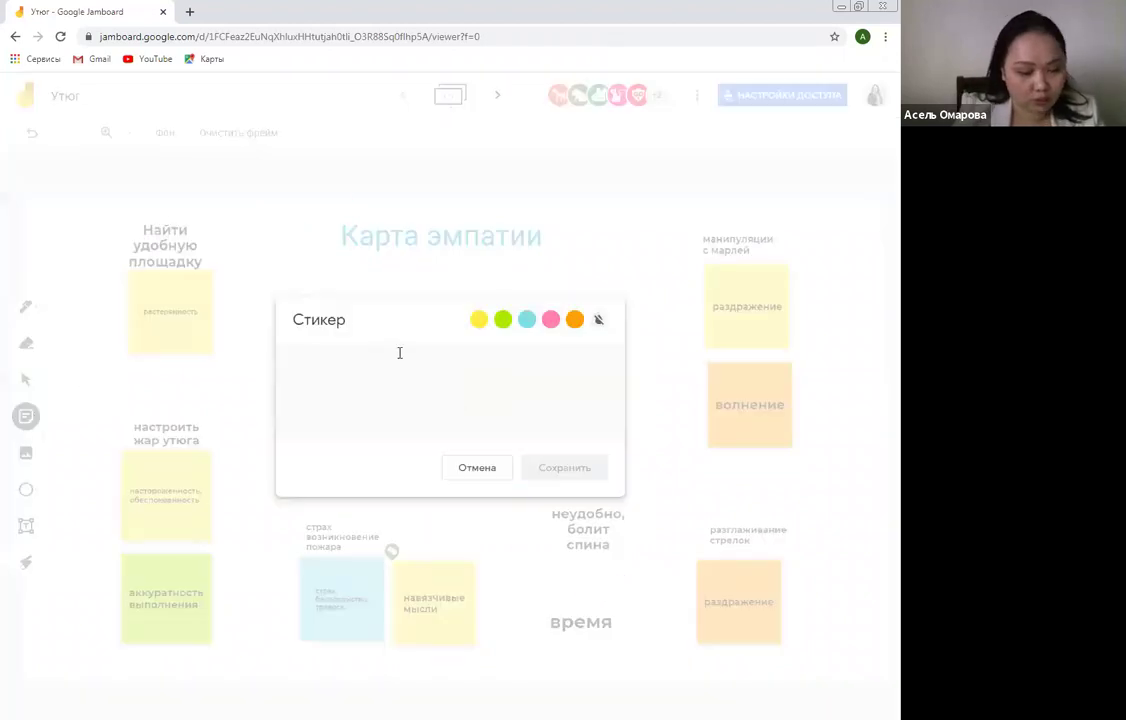
{"action": "type", "text": "гладильная доска"}
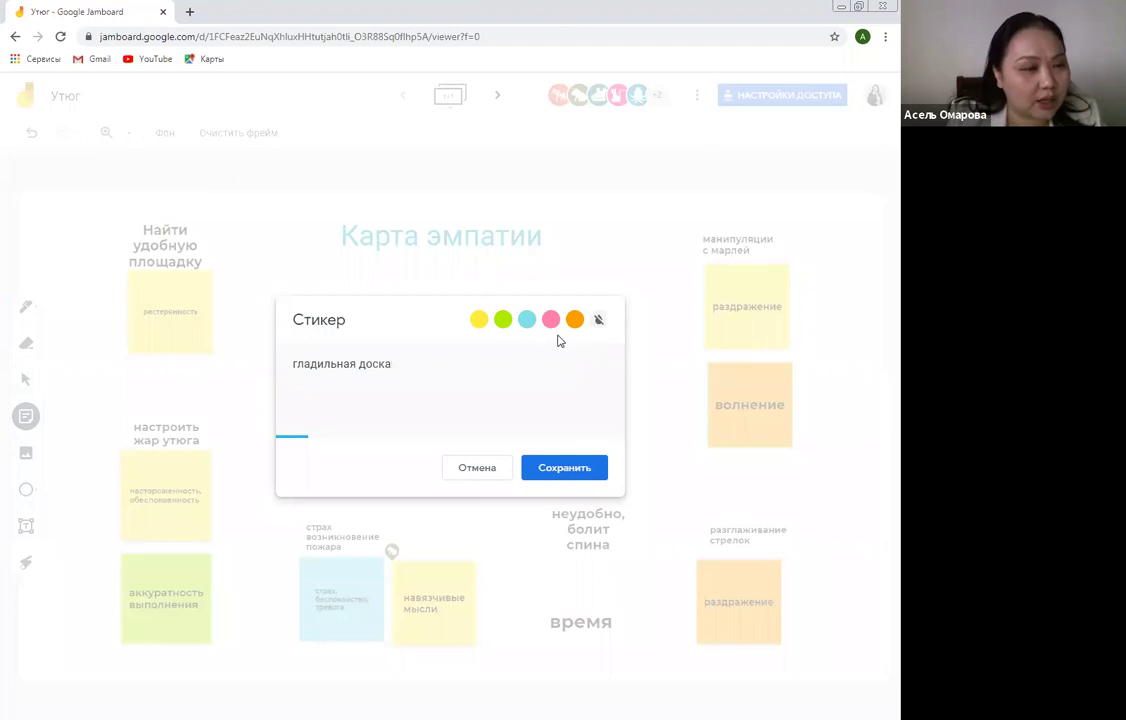
{"action": "left_click", "coordinate": [503, 319]}
{"action": "left_click", "coordinate": [578, 477]}
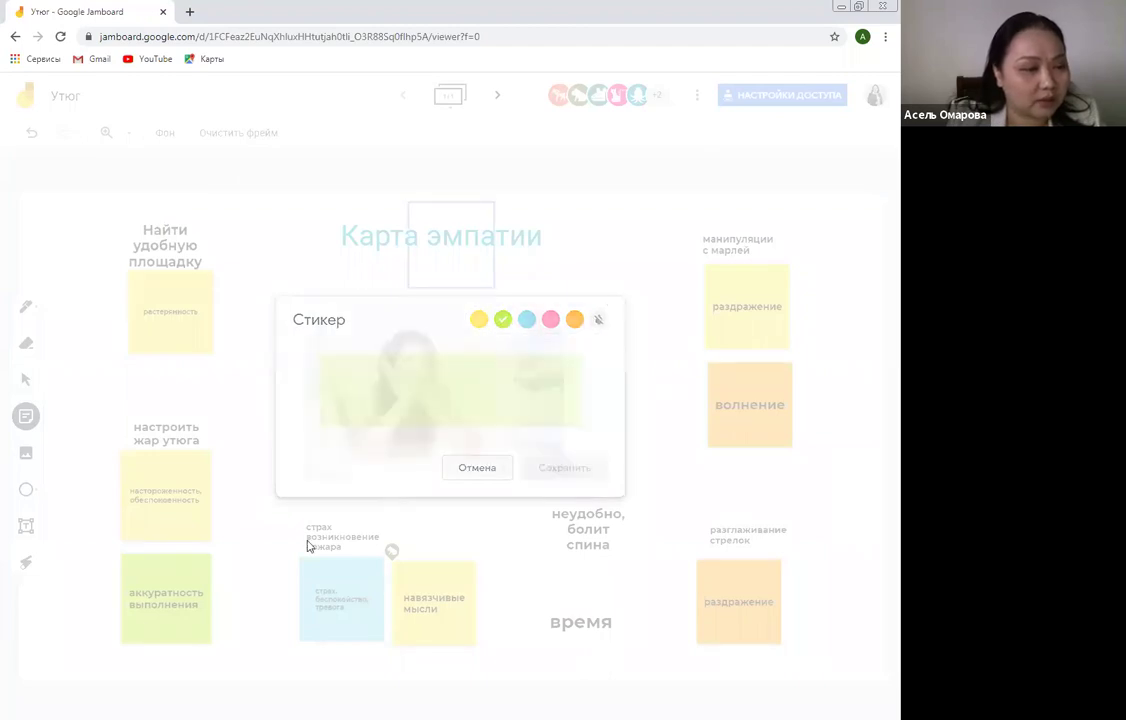
{"action": "left_click_drag", "start_coordinate": [460, 215], "coordinate": [95, 252]}
{"action": "left_click", "coordinate": [163, 616]}
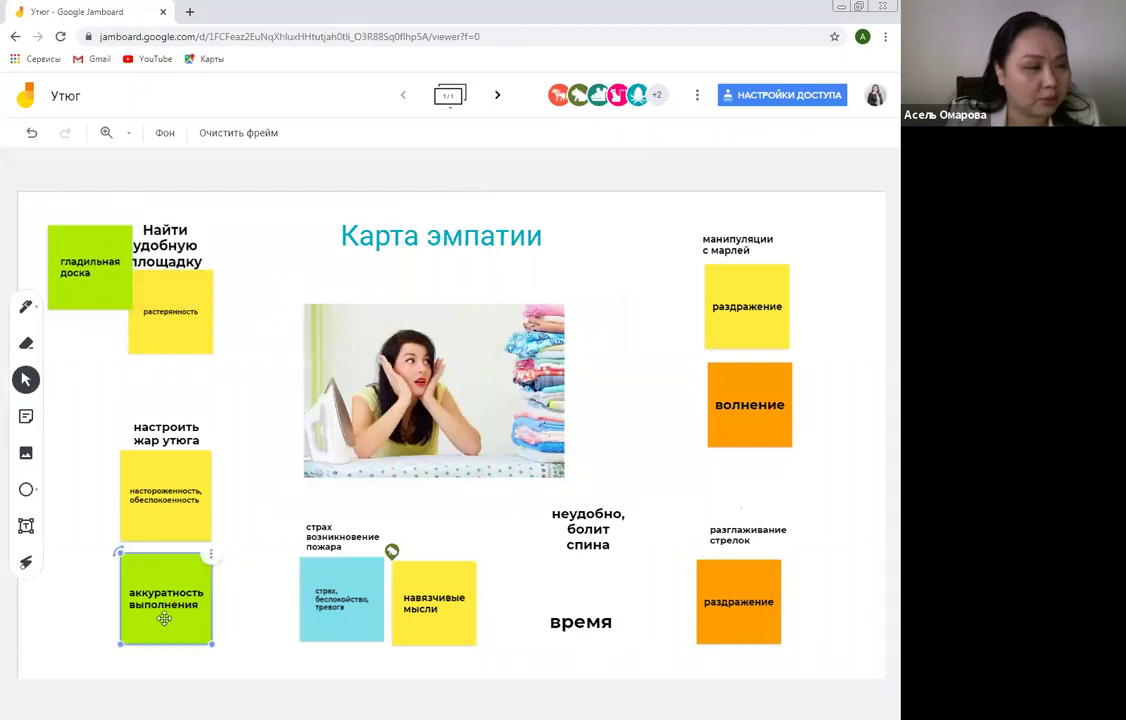
{"action": "right_click", "coordinate": [175, 617]}
{"action": "right_click", "coordinate": [117, 589]}
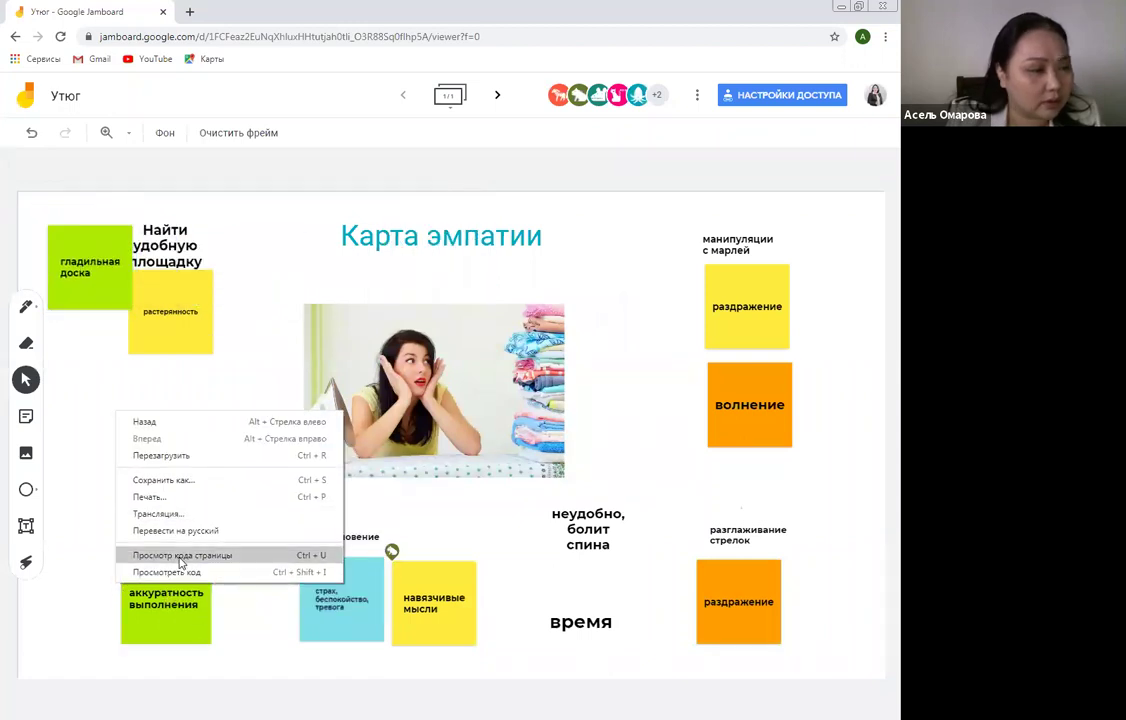
{"action": "key", "text": "Escape"}
{"action": "left_click", "coordinate": [212, 557]}
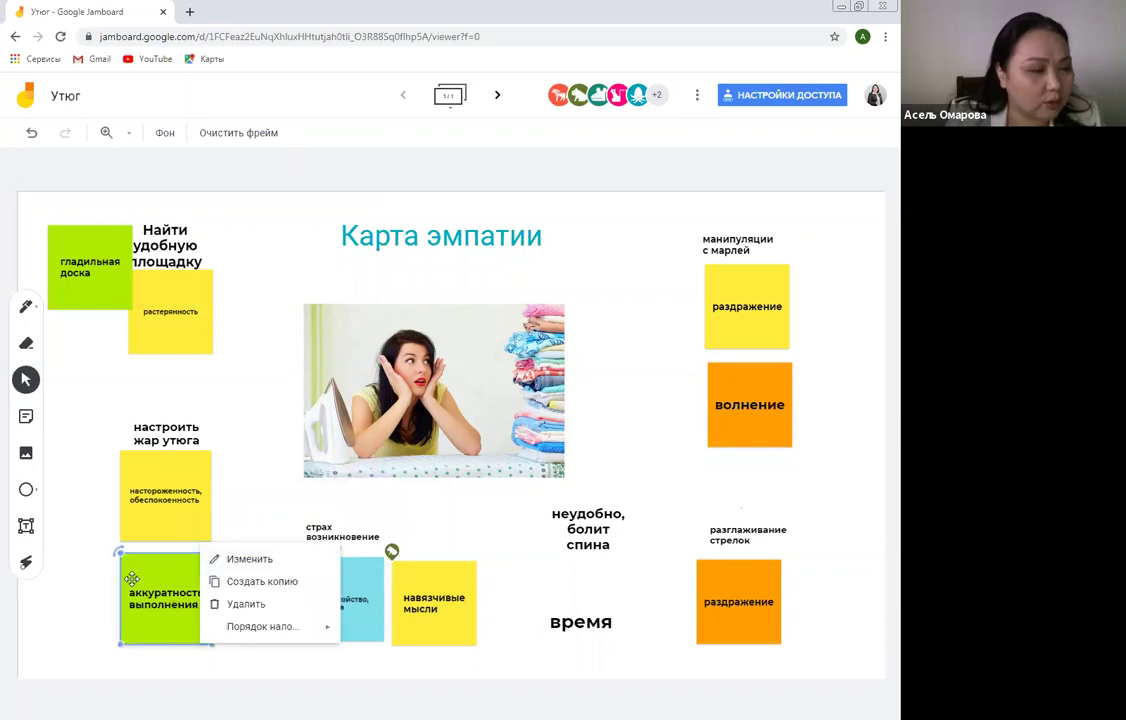
{"action": "key", "text": "Escape"}
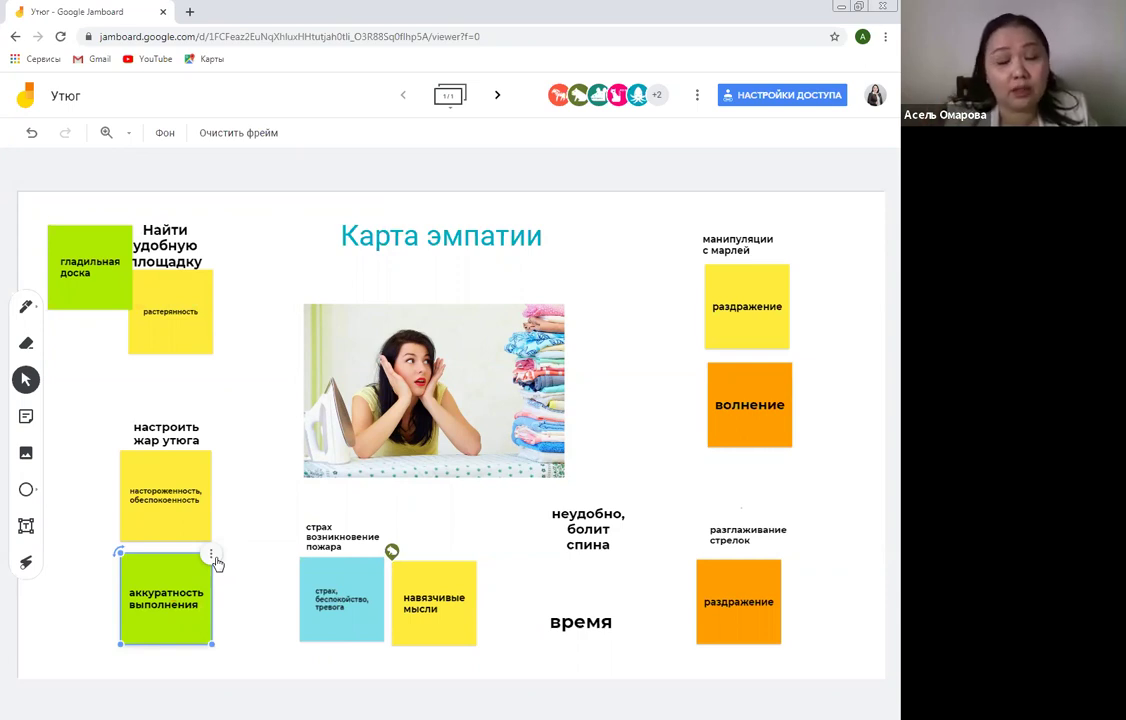
{"action": "left_click", "coordinate": [50, 318]}
Create a green sticky note reading "предусмотрены режимы" and place it beside the yellow "настороженность, обеспокоенность" note.
{"action": "left_click", "coordinate": [32, 417]}
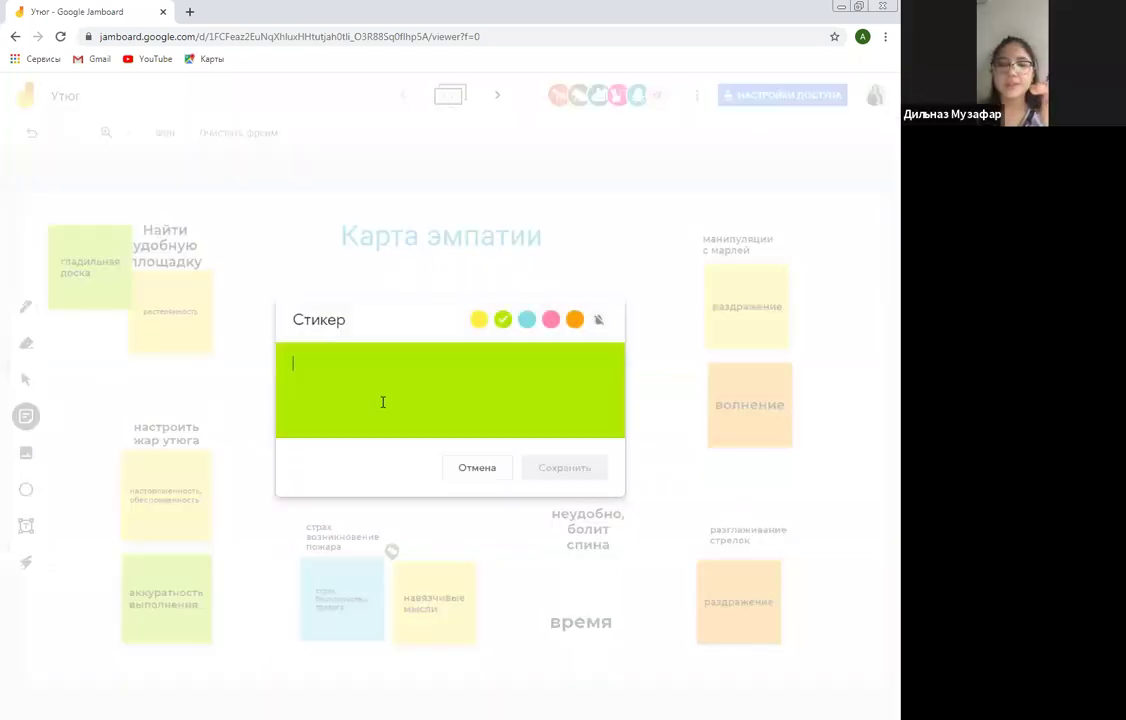
{"action": "type", "text": "пед"}
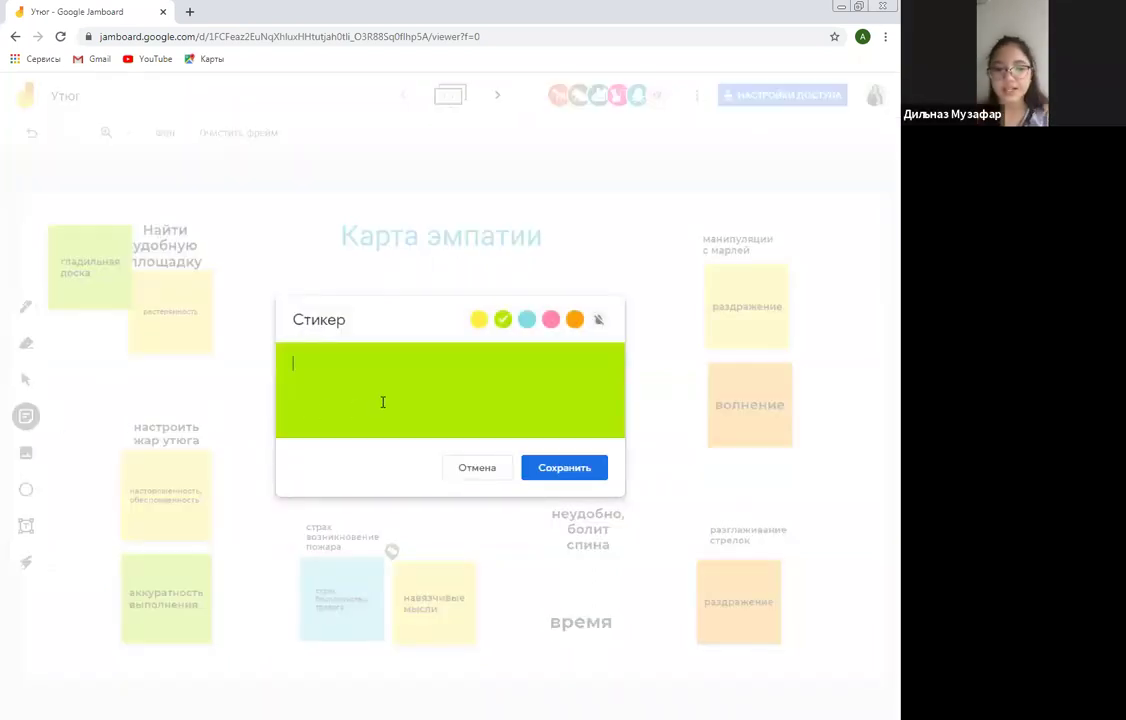
{"action": "key", "text": "BackSpace"}
{"action": "key", "text": "BackSpace"}
{"action": "type", "text": "ре"}
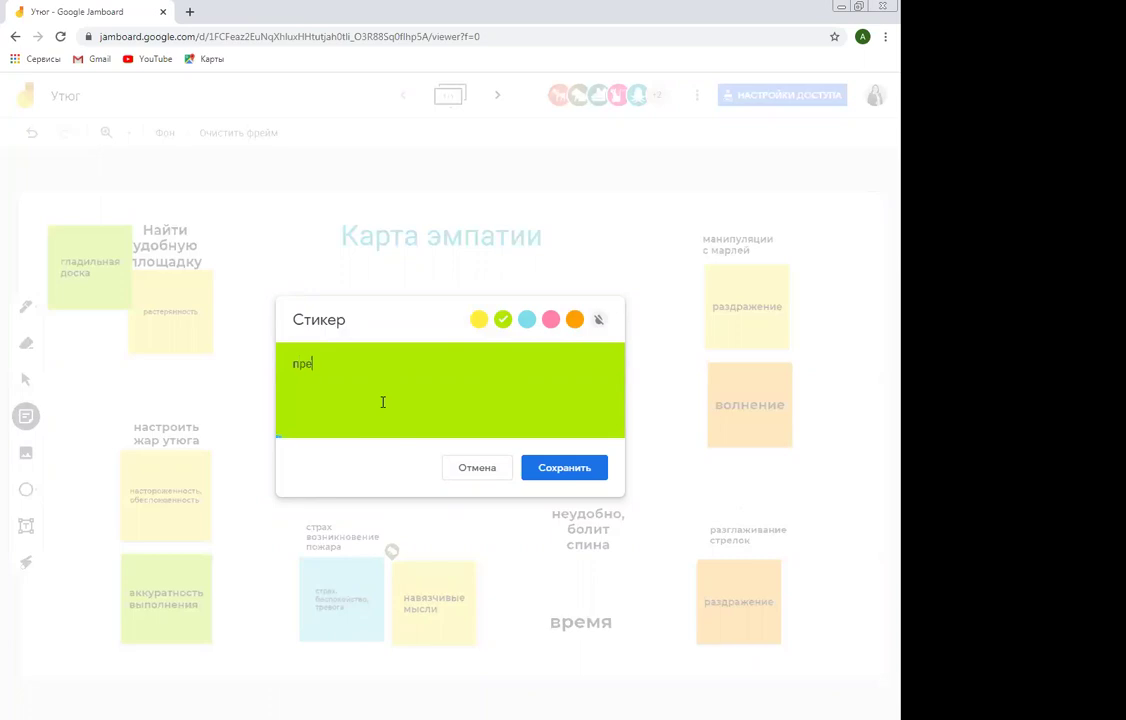
{"action": "type", "text": "дусмотрены раз"}
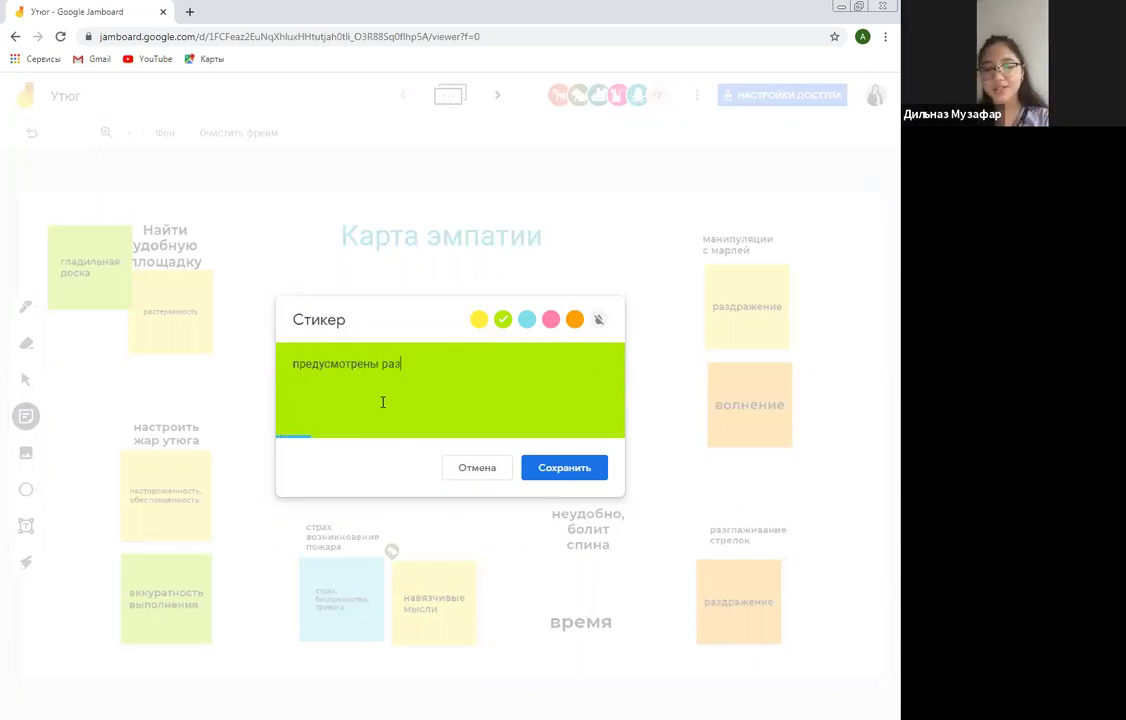
{"action": "key", "text": "BackSpace"}
{"action": "key", "text": "BackSpace"}
{"action": "type", "text": "ежимы"}
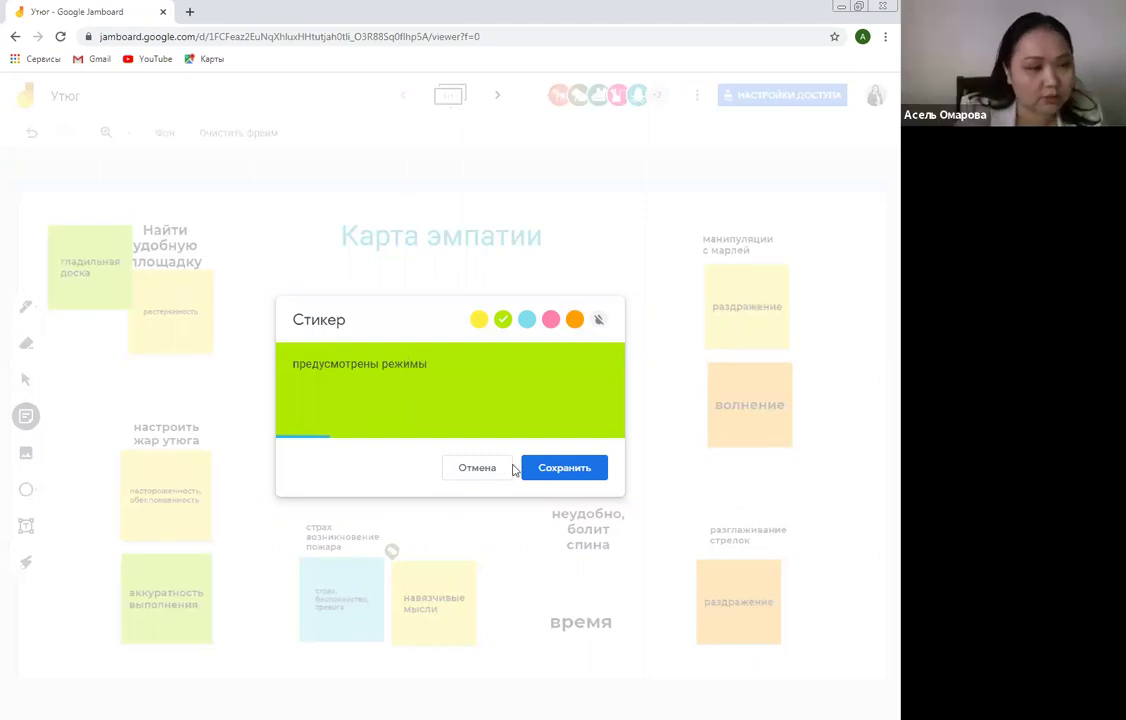
{"action": "left_click", "coordinate": [556, 470]}
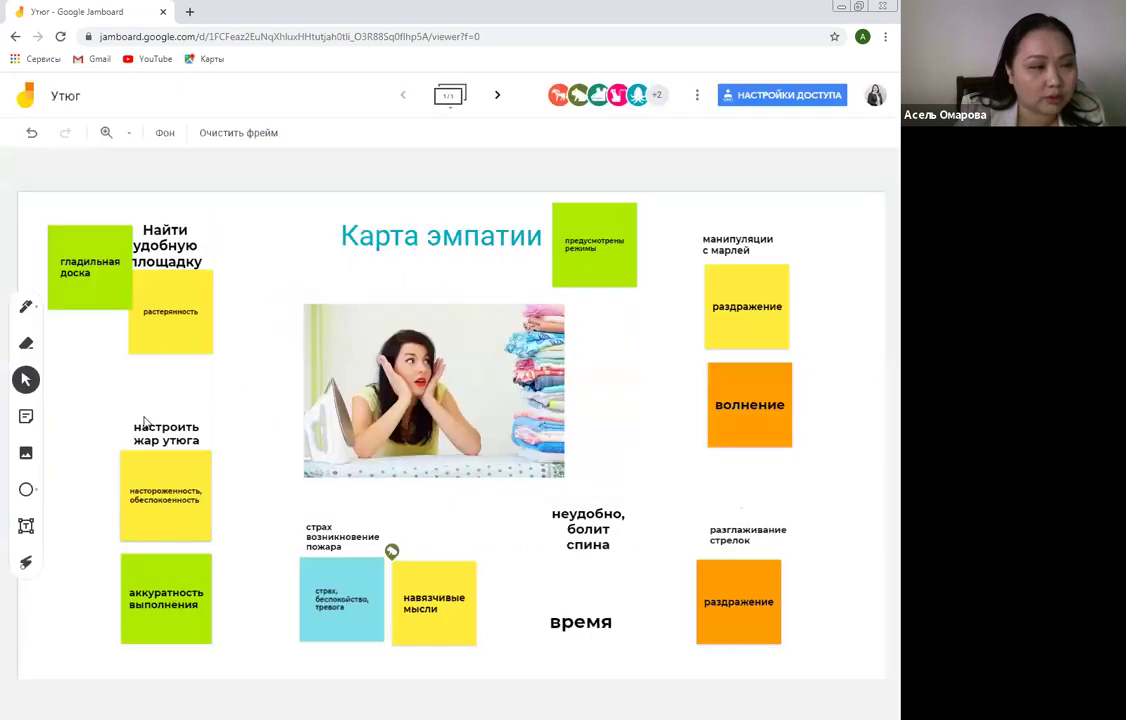
{"action": "left_click_drag", "start_coordinate": [592, 235], "coordinate": [83, 484]}
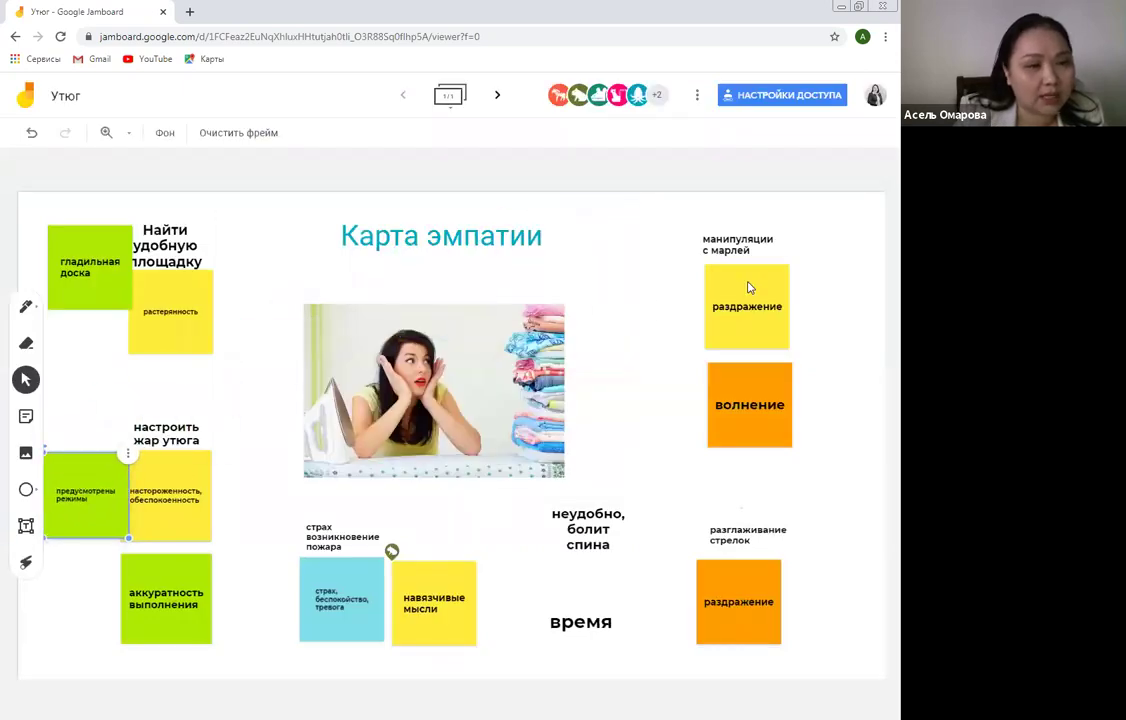
{"action": "left_click", "coordinate": [773, 485]}
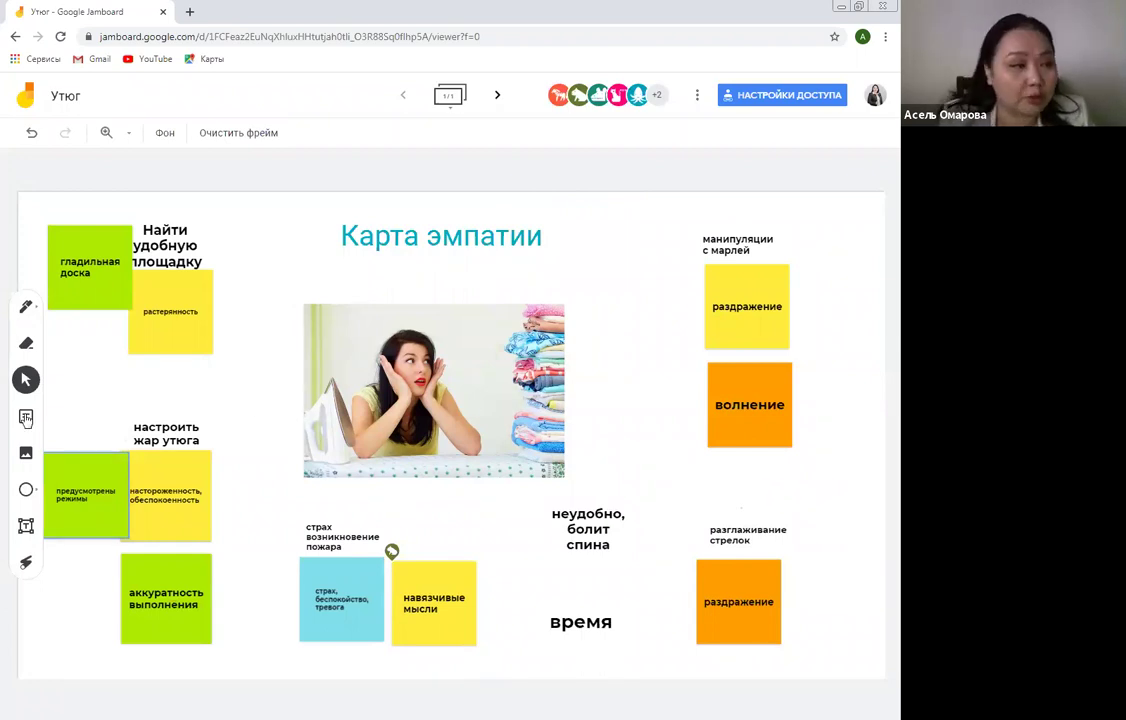
Start a new green sticky note and enter "подощ" as the beginning of its text.
{"action": "left_click", "coordinate": [26, 418]}
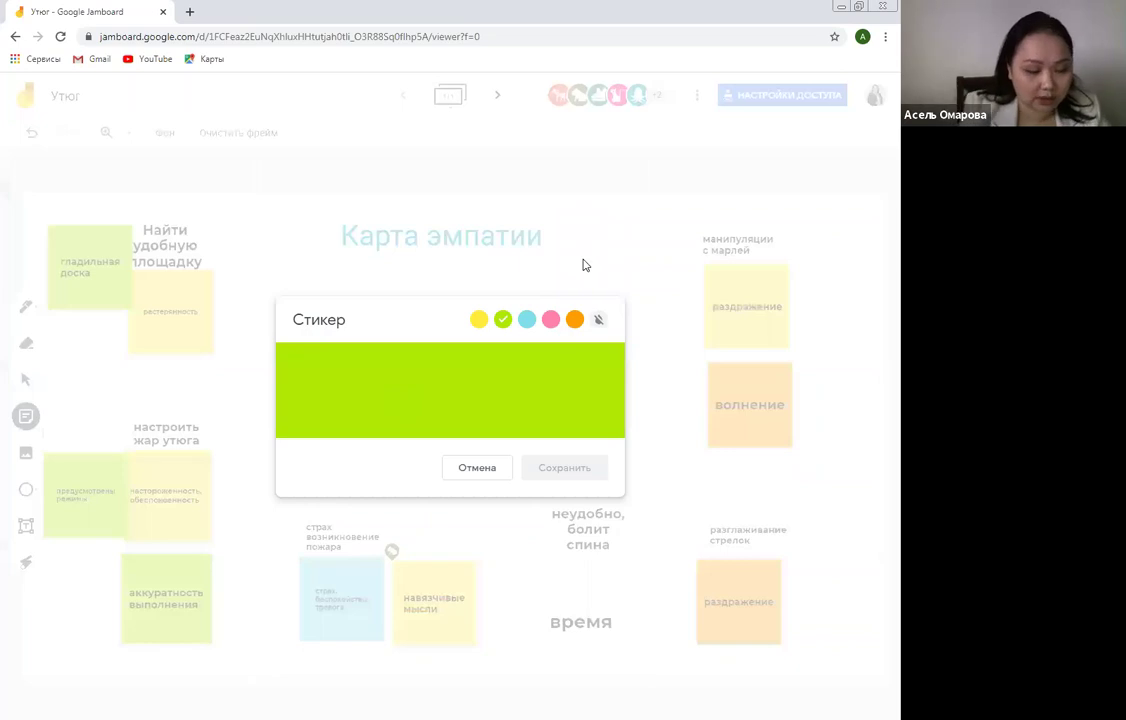
{"action": "type", "text": "подош"}
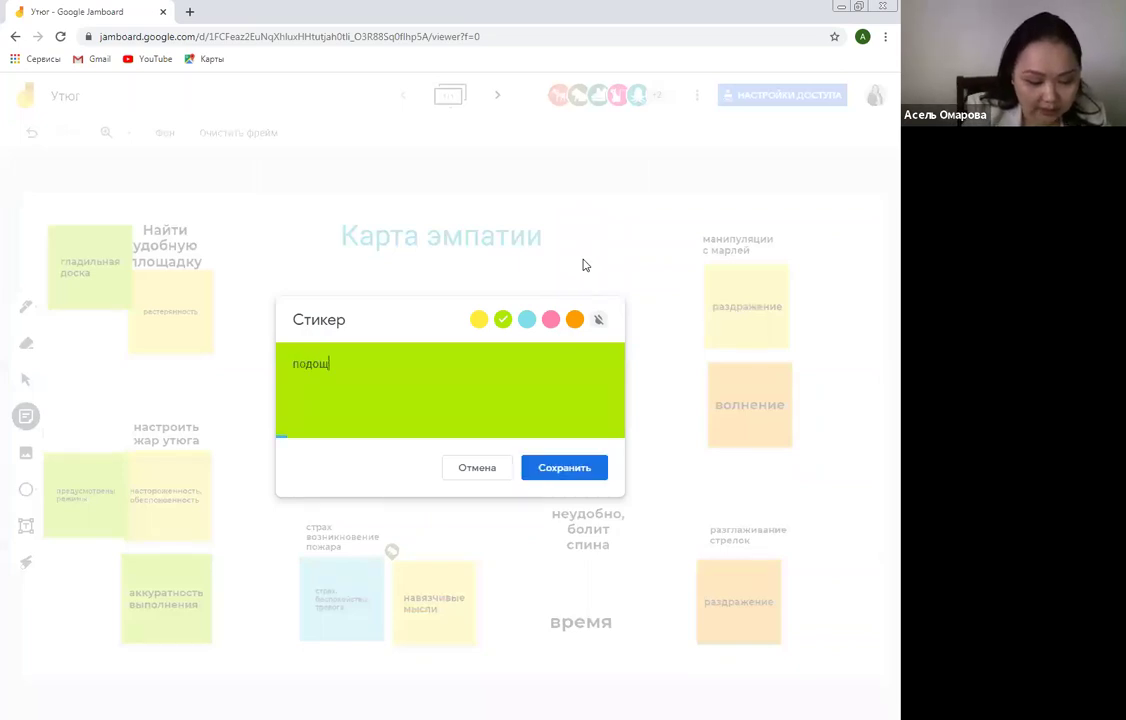